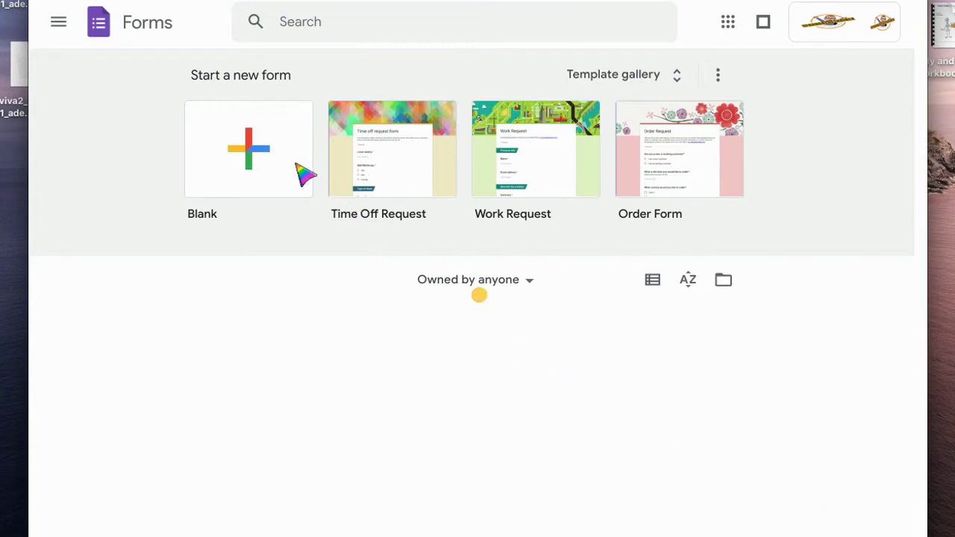
# Create a blank Google Form titled 'Chat bot demo' and give the file the same name
pyautogui.click(259, 153)
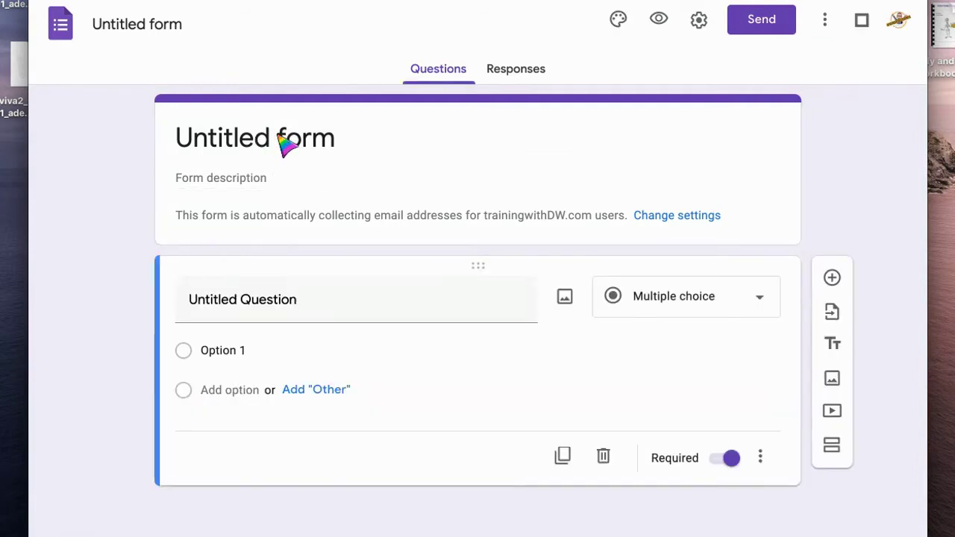
pyautogui.click(288, 146)
pyautogui.write('Chat bot demo')
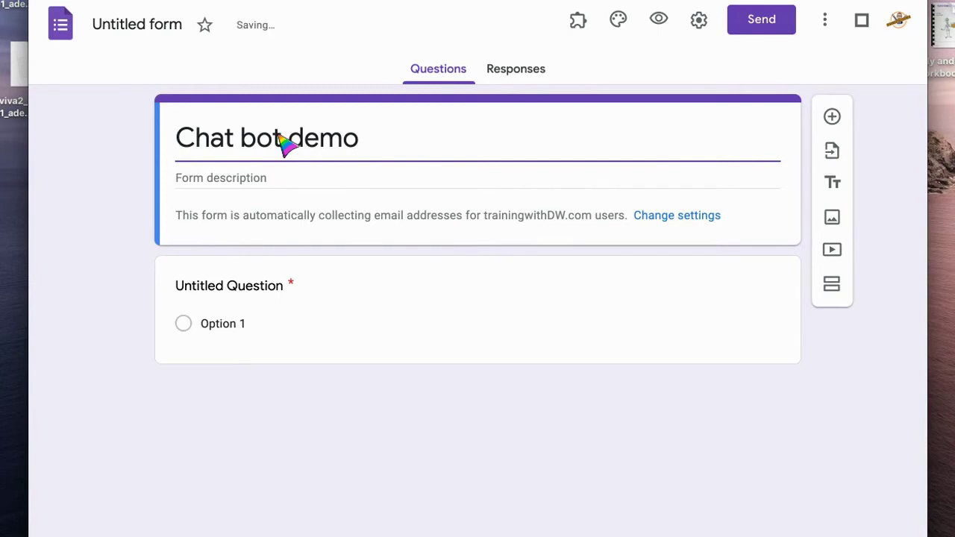
pyautogui.click(160, 25)
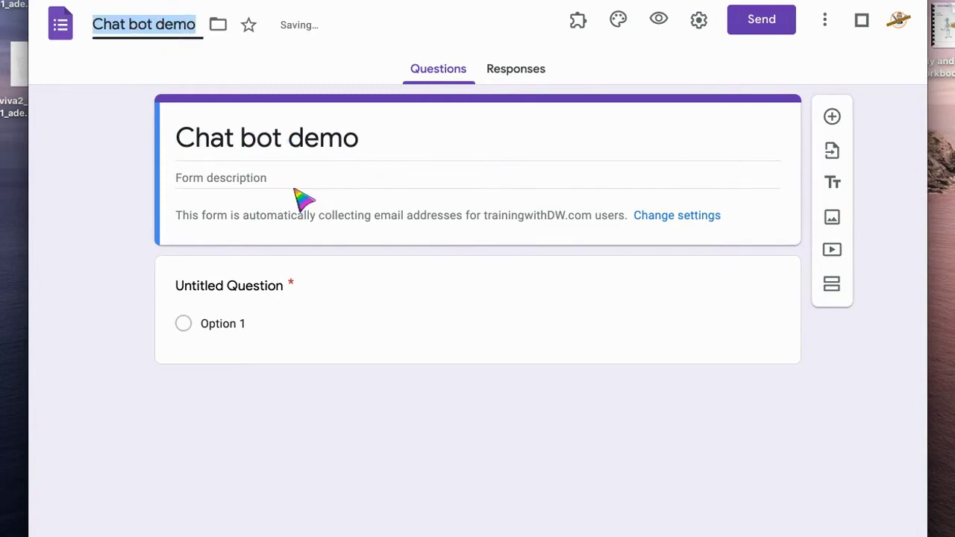
# Make the first question an optional short answer titled 'Please tell us your name'
pyautogui.click(288, 288)
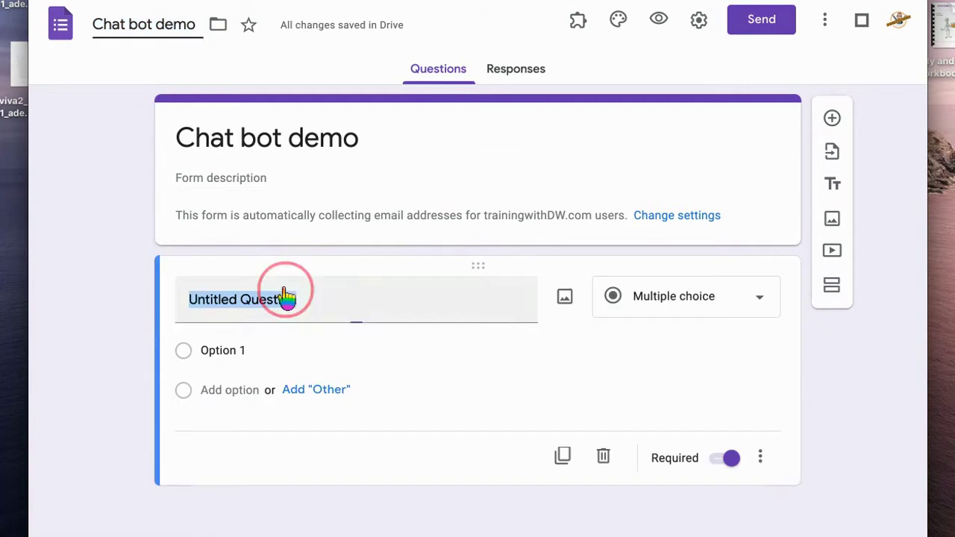
pyautogui.click(717, 459)
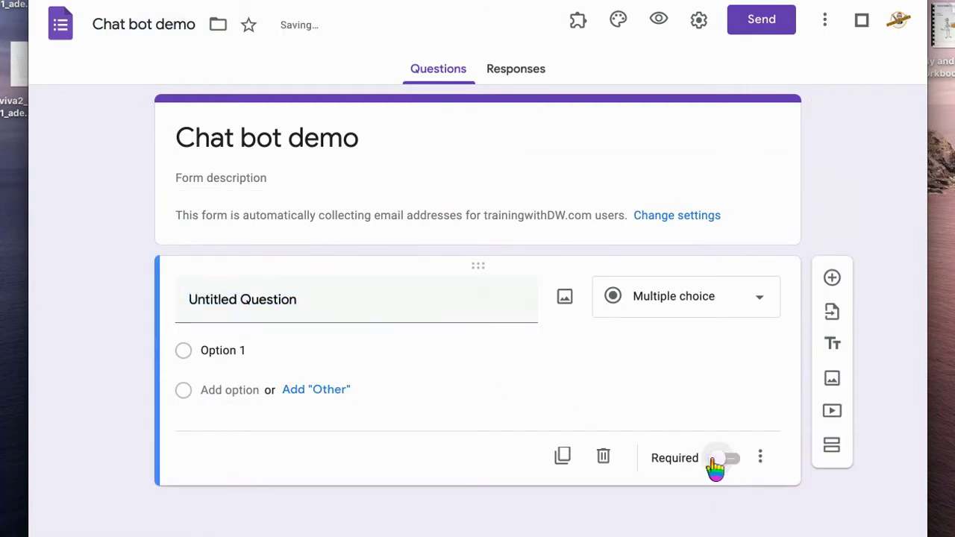
pyautogui.click(283, 307)
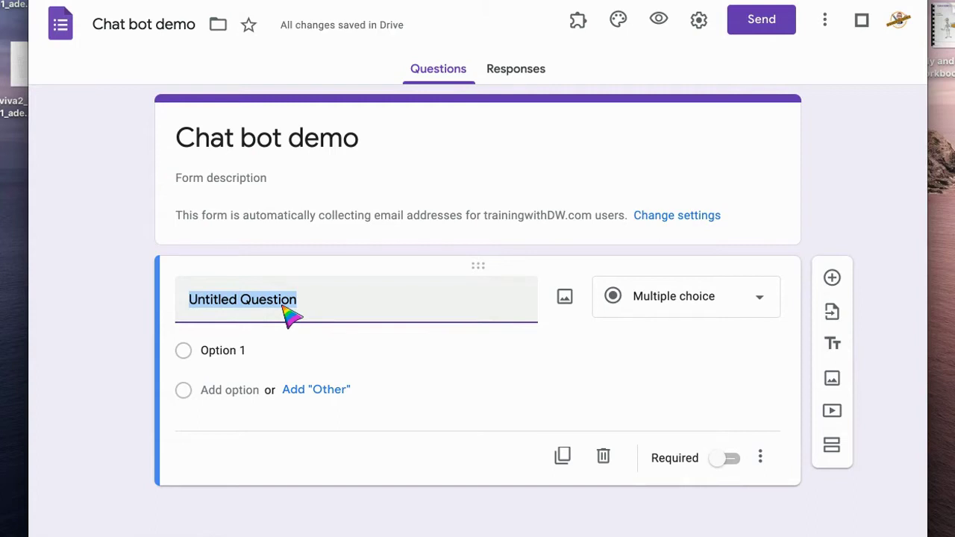
pyautogui.write('Please tell us your')
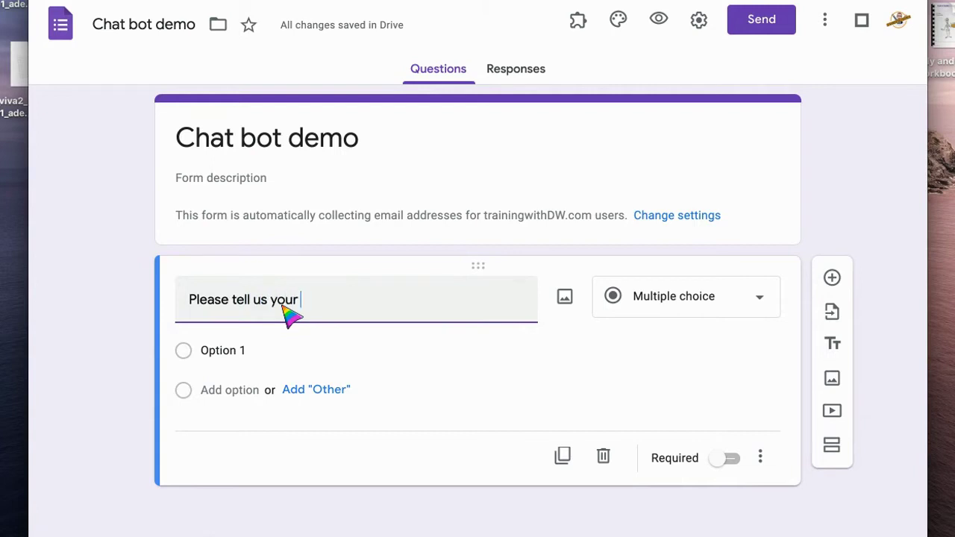
pyautogui.write(' name')
pyautogui.click(758, 298)
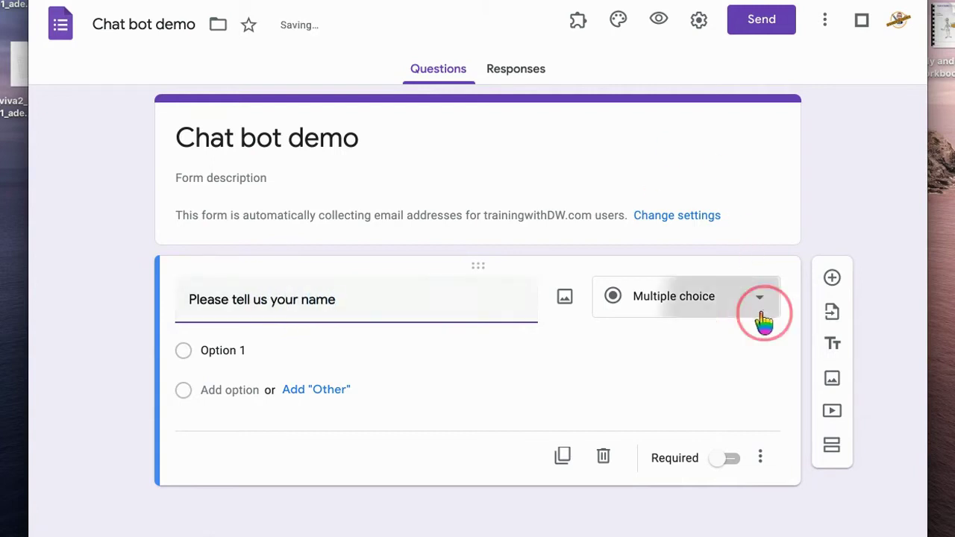
pyautogui.click(690, 76)
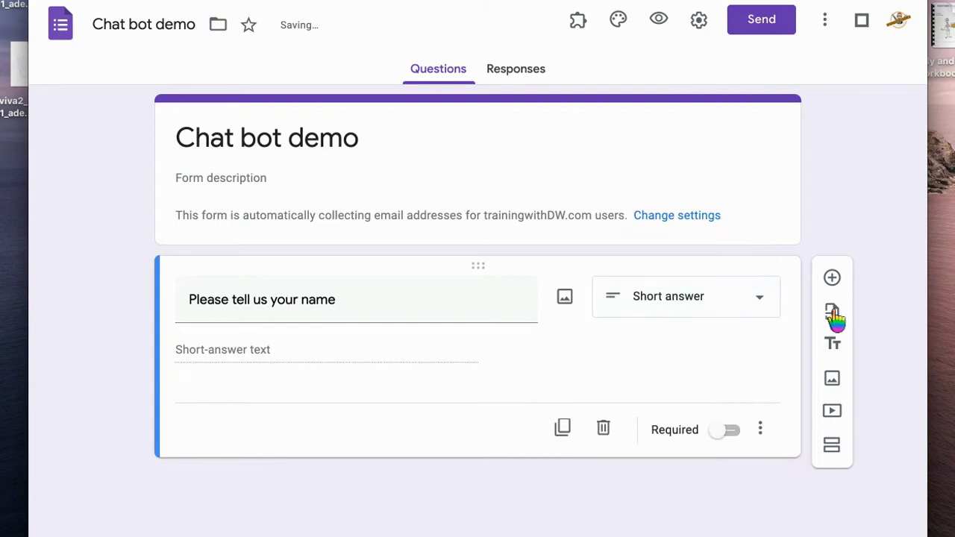
# Add a short-answer email question validated as Text > Email address
pyautogui.click(833, 280)
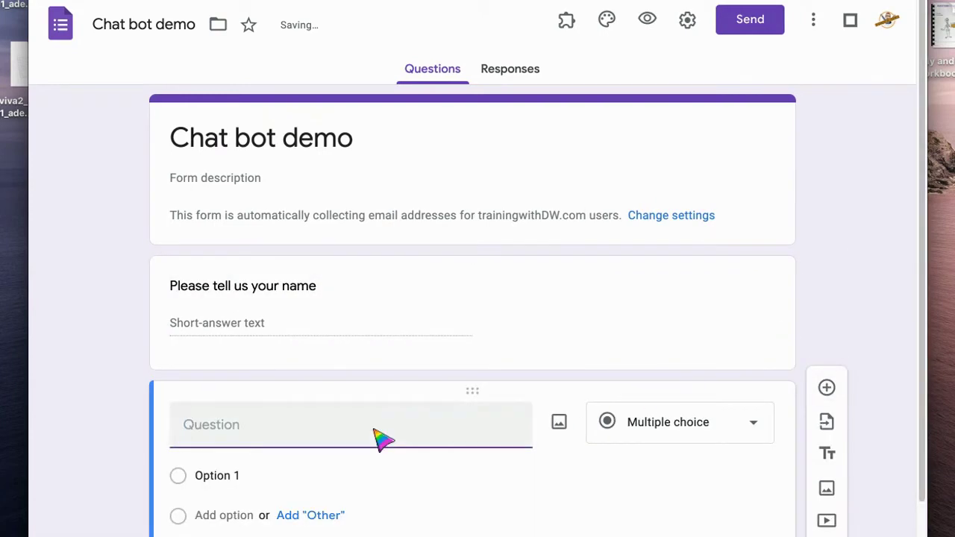
pyautogui.write('Pleae')
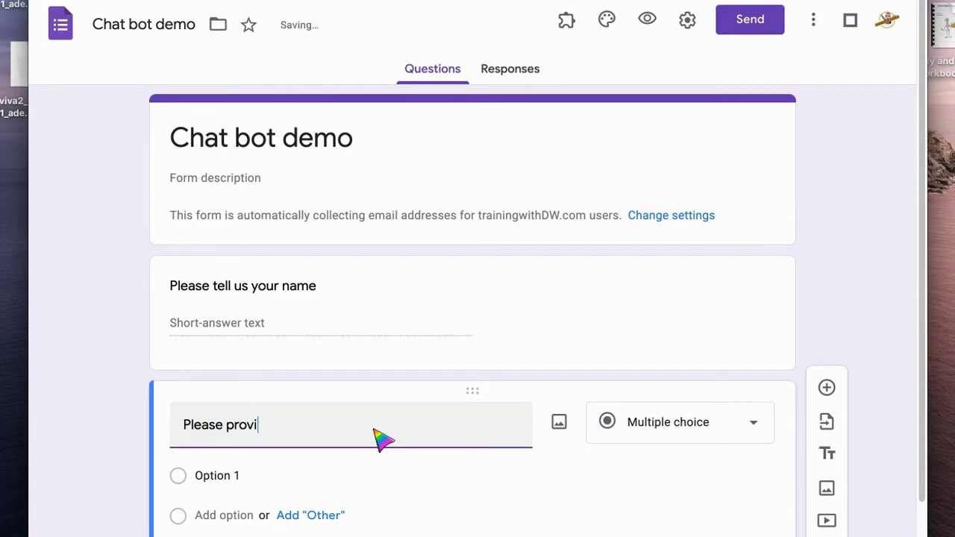
pyautogui.write('ail add')
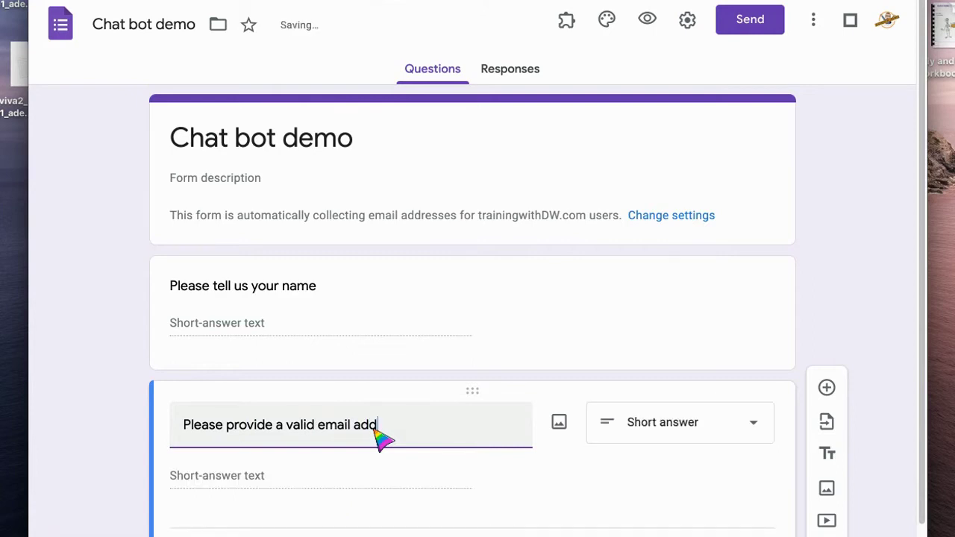
pyautogui.write('ress to contact you')
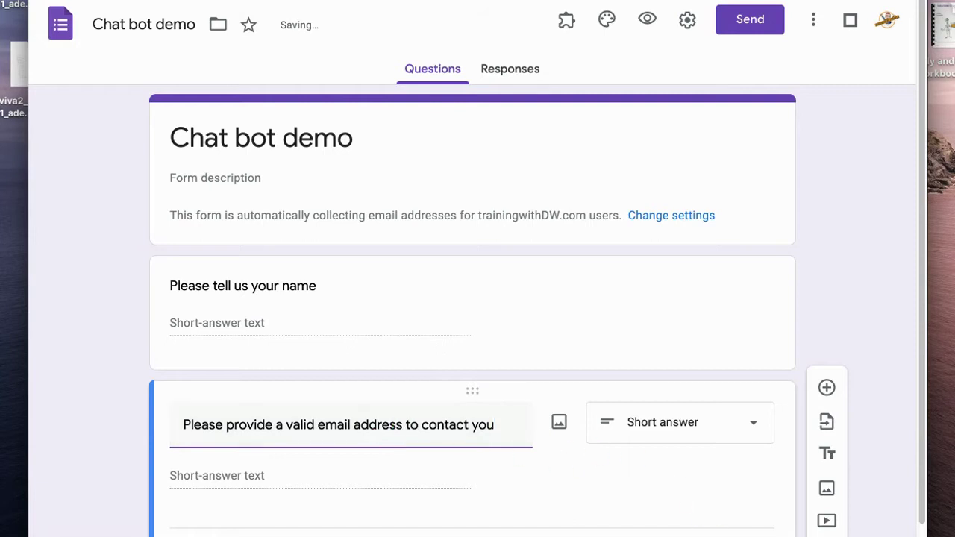
pyautogui.scroll(-2, 719, 463)
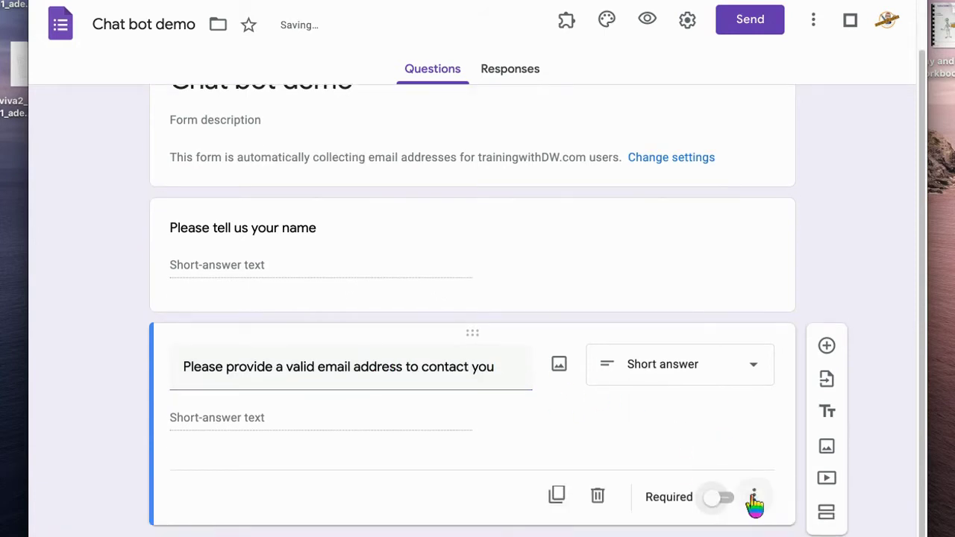
pyautogui.click(752, 499)
pyautogui.click(761, 525)
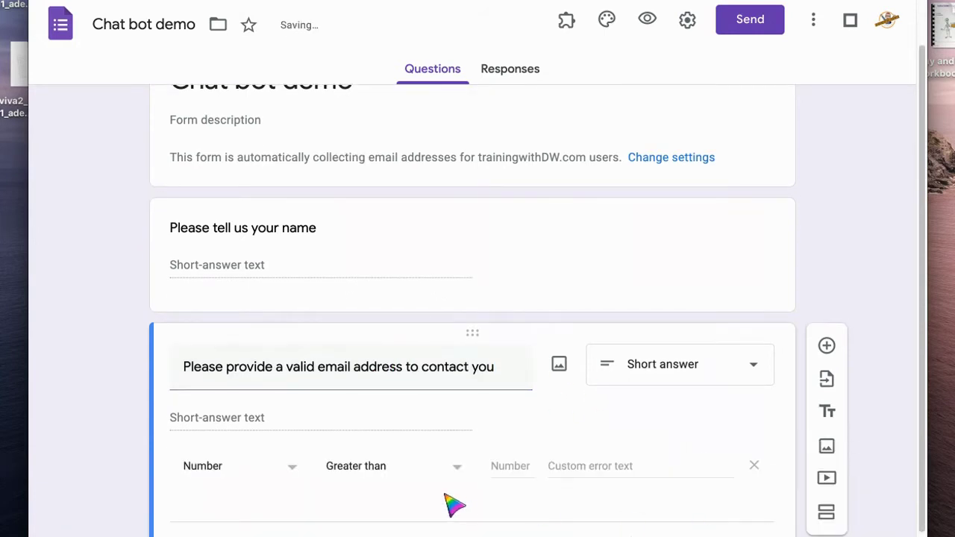
pyautogui.click(291, 469)
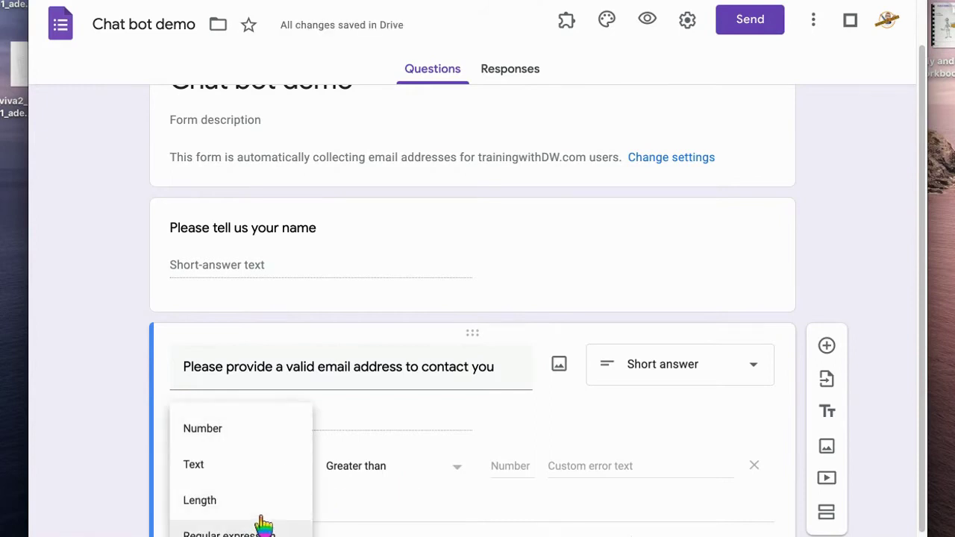
pyautogui.click(253, 470)
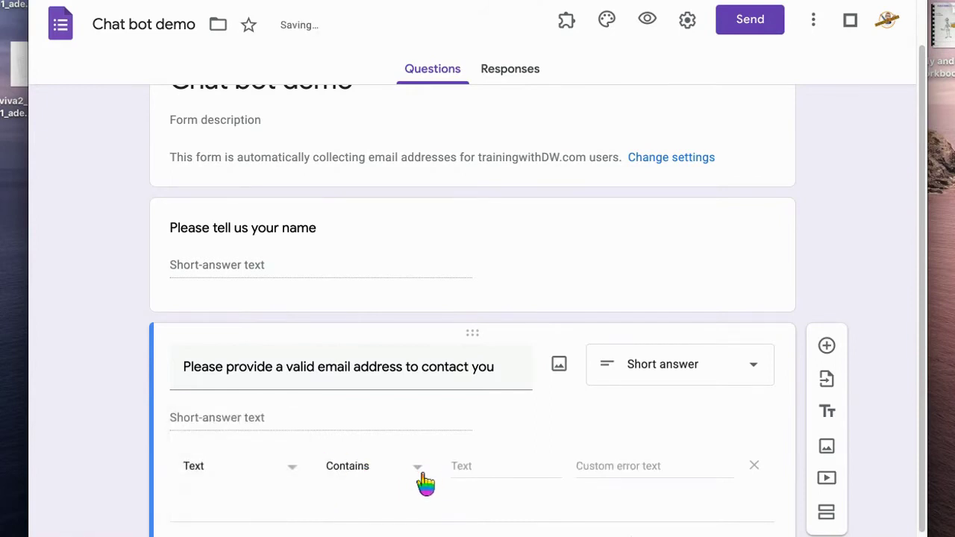
pyautogui.click(422, 478)
pyautogui.click(386, 501)
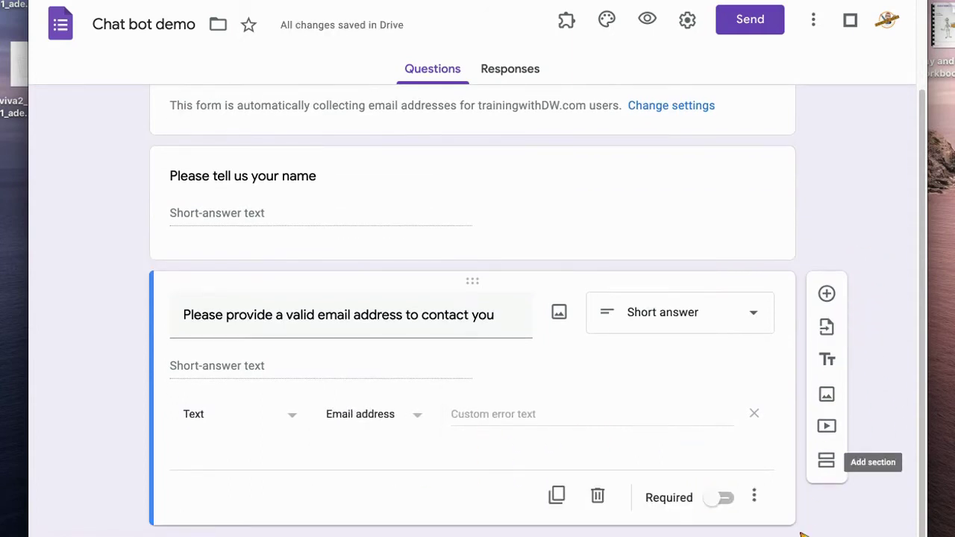
# Add multiple-choice 'What is your issue?' with options 'Remote Learning advice' and 'Technical issue requiring support'
pyautogui.click(827, 294)
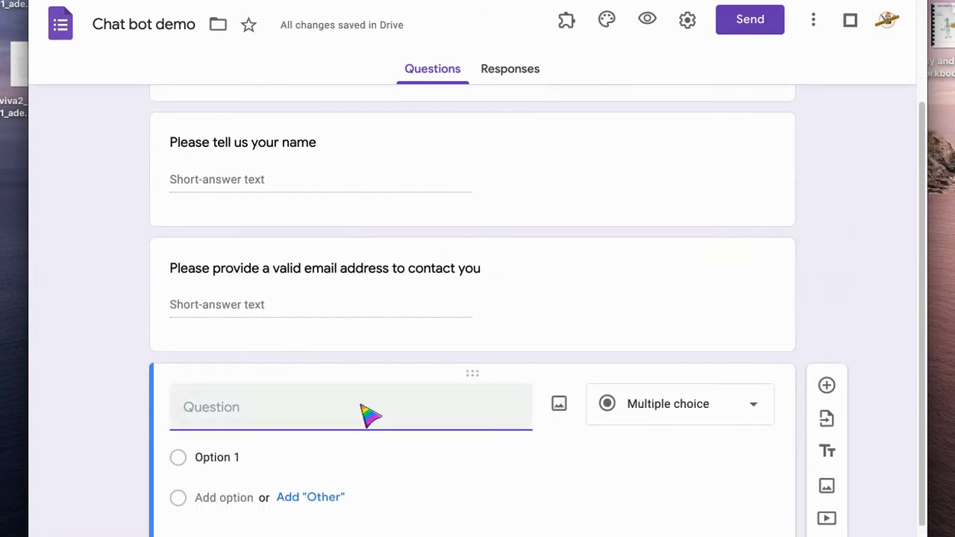
pyautogui.write('What is your ')
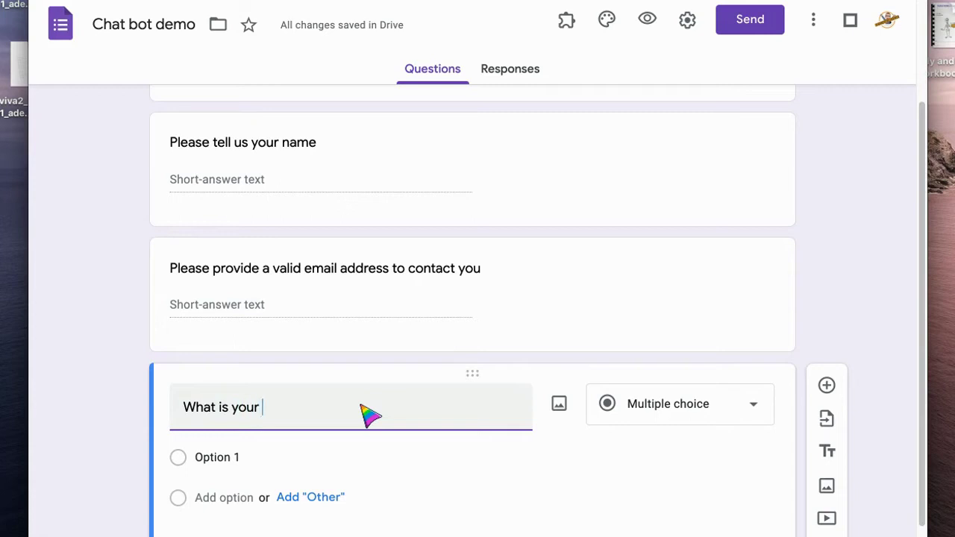
pyautogui.write('i')
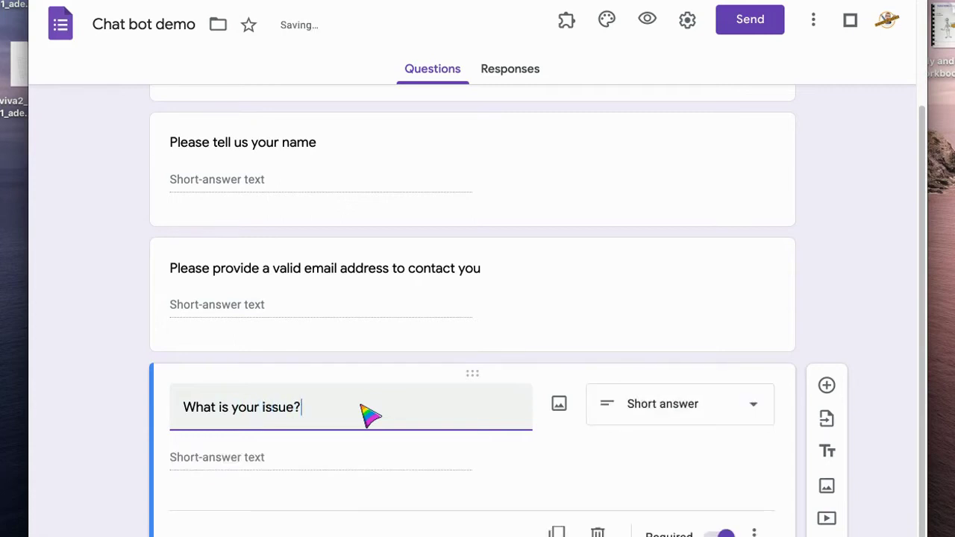
pyautogui.click(750, 407)
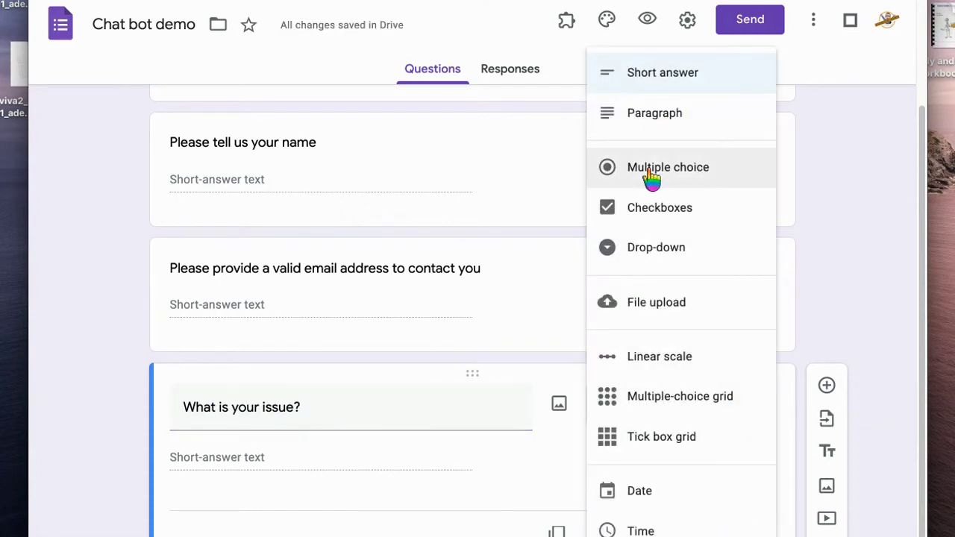
pyautogui.click(691, 177)
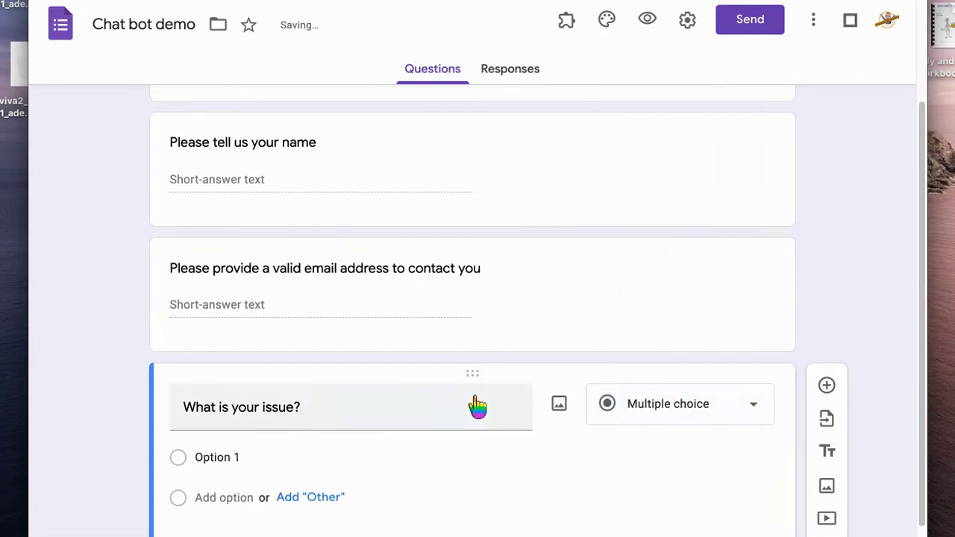
pyautogui.click(286, 465)
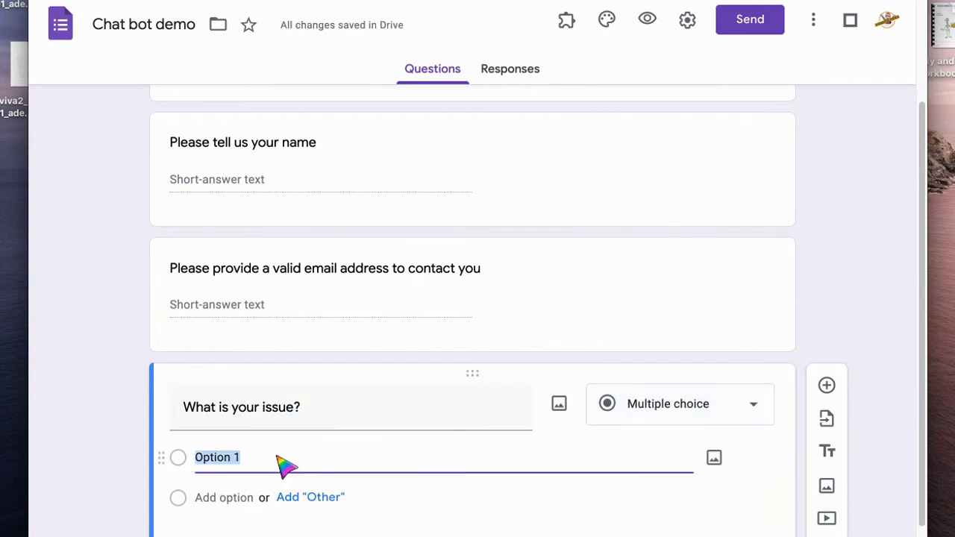
pyautogui.write('Ren')
pyautogui.press('BackSpace')
pyautogui.write('mote')
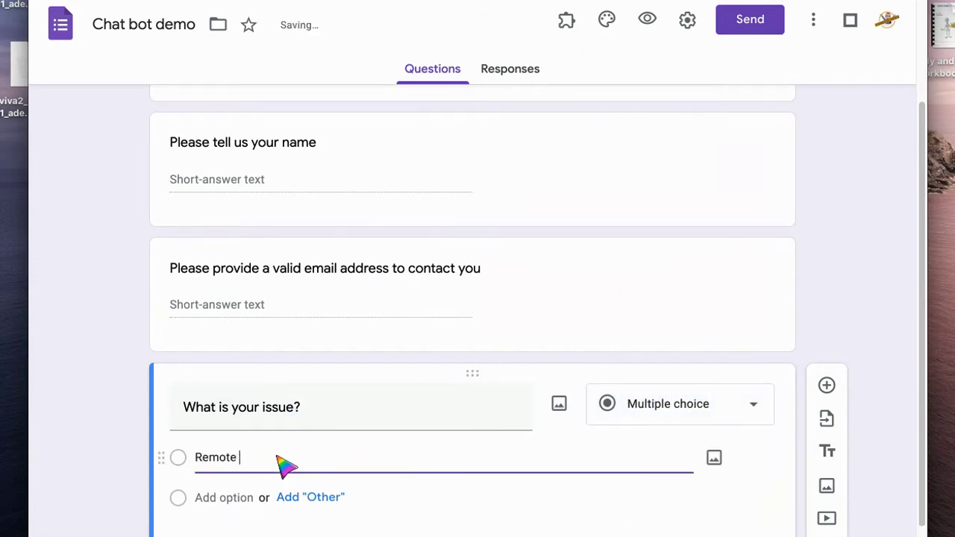
pyautogui.write(' Learning advice')
pyautogui.click(220, 499)
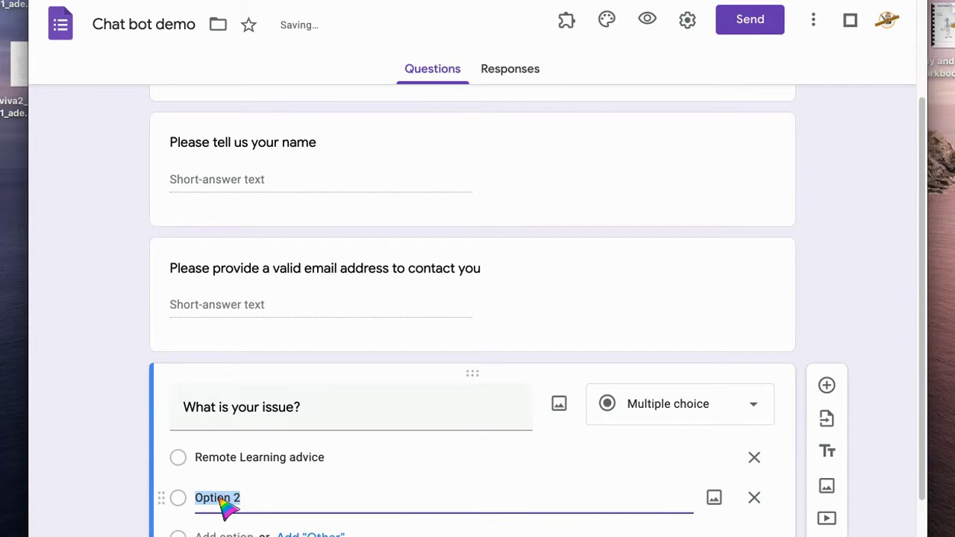
pyautogui.write('Technical issue requiring s')
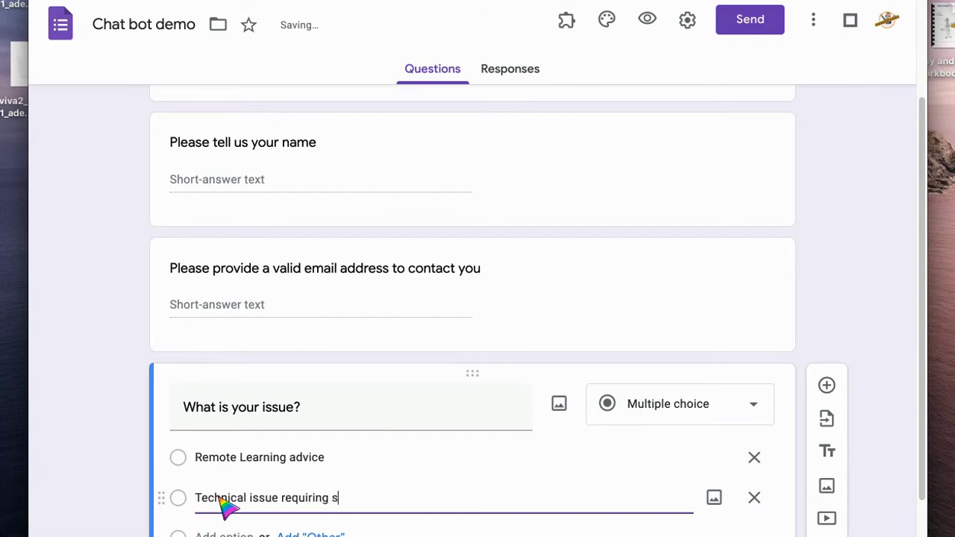
pyautogui.write('upport')
pyautogui.scroll(-2, 645, 411)
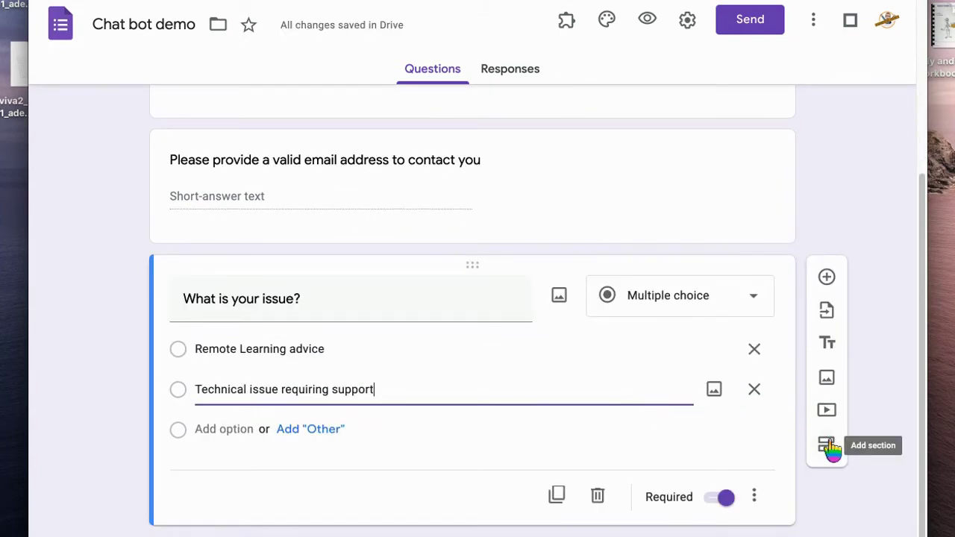
# Make the issue question optional and add a 'Remote Learning' section asking users to describe their issue
pyautogui.click(721, 499)
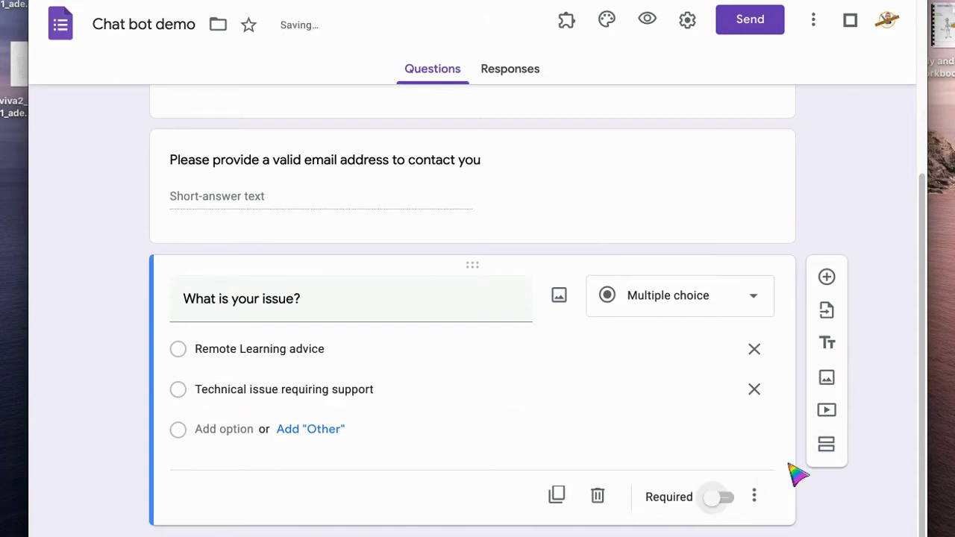
pyautogui.click(827, 446)
pyautogui.click(827, 446)
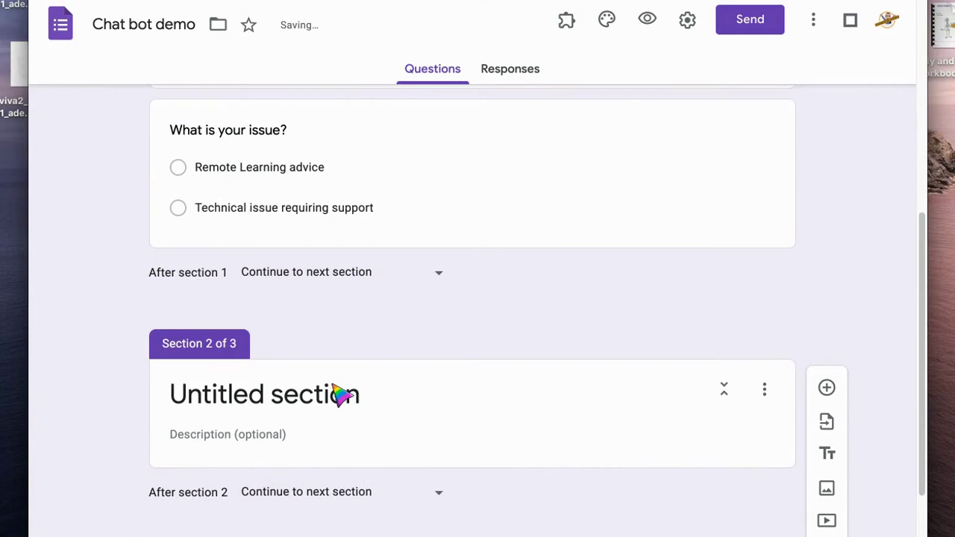
pyautogui.click(342, 405)
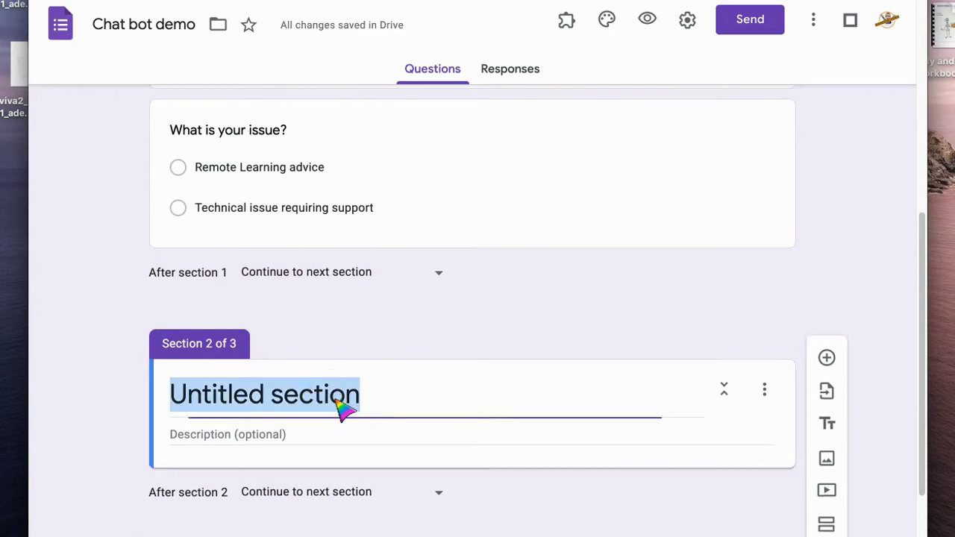
pyautogui.write('Remote ')
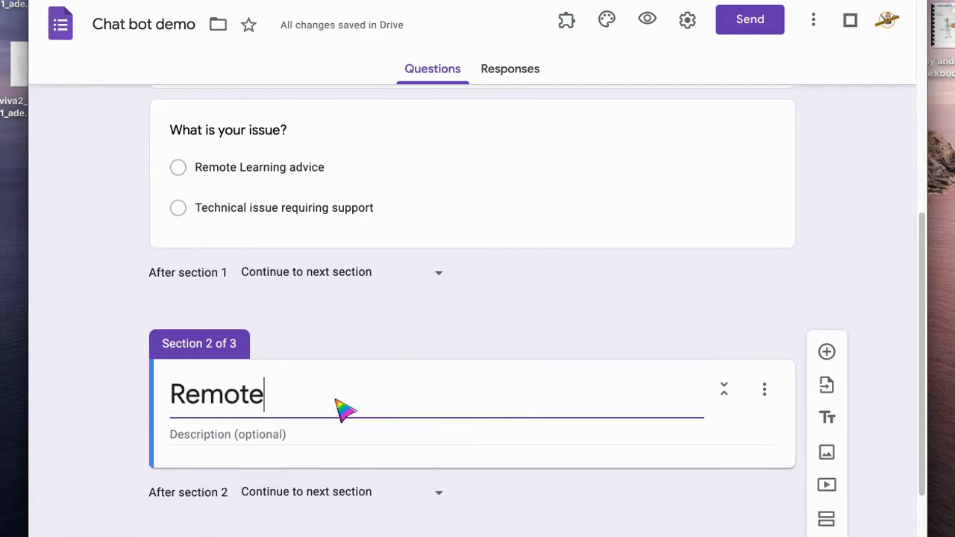
pyautogui.write('Learning')
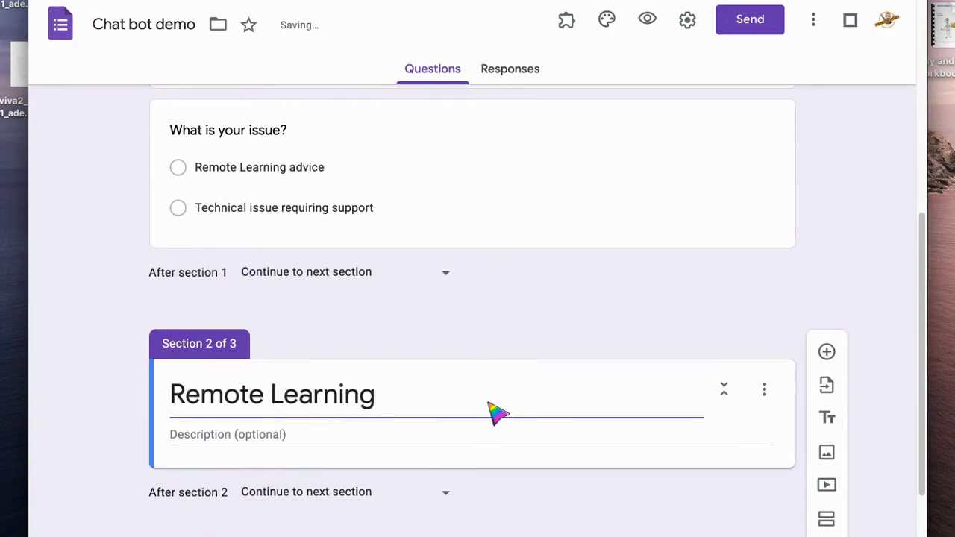
pyautogui.click(826, 354)
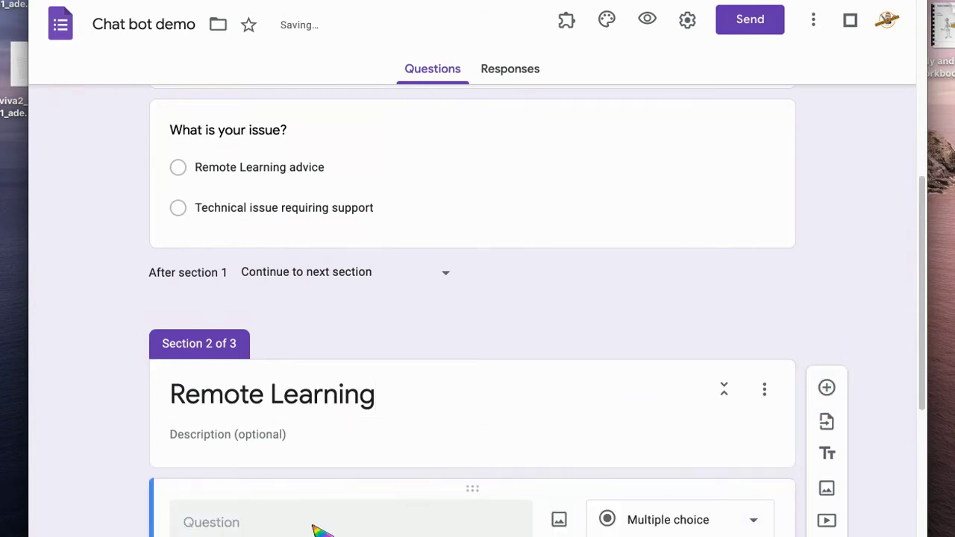
pyautogui.write('Please dec')
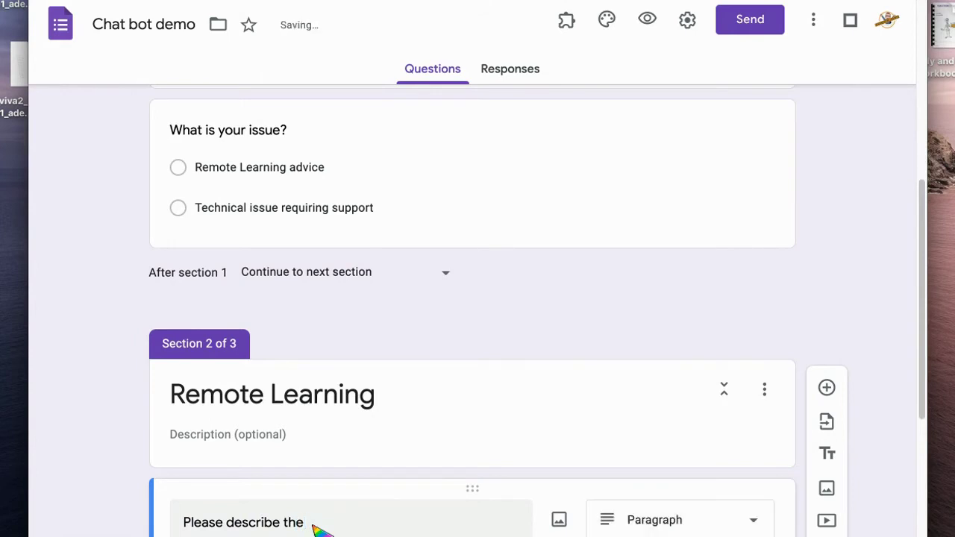
pyautogui.write('cribe the issue you are facing?')
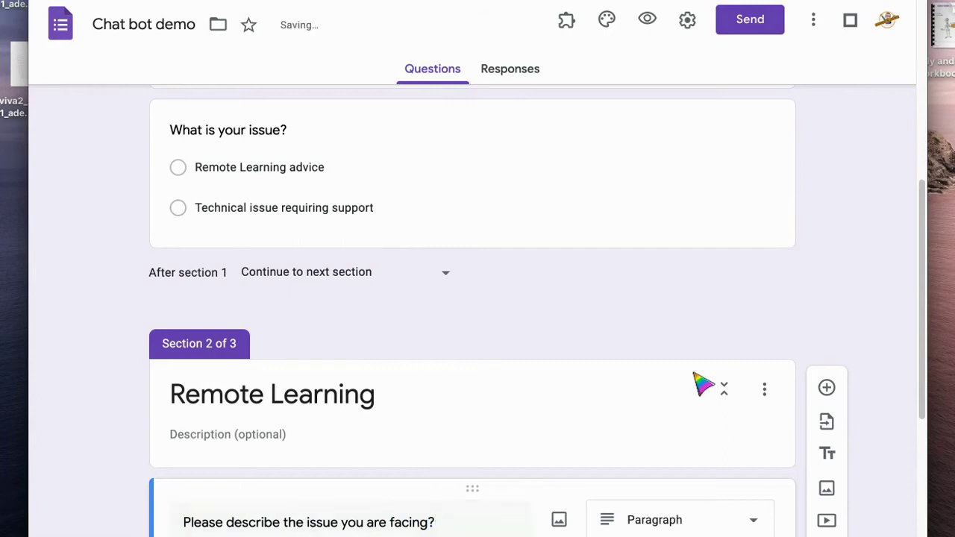
# Add a 'Technical issues' section with 'What are your issues?', making both section questions optional
pyautogui.scroll(-5, 522, 224)
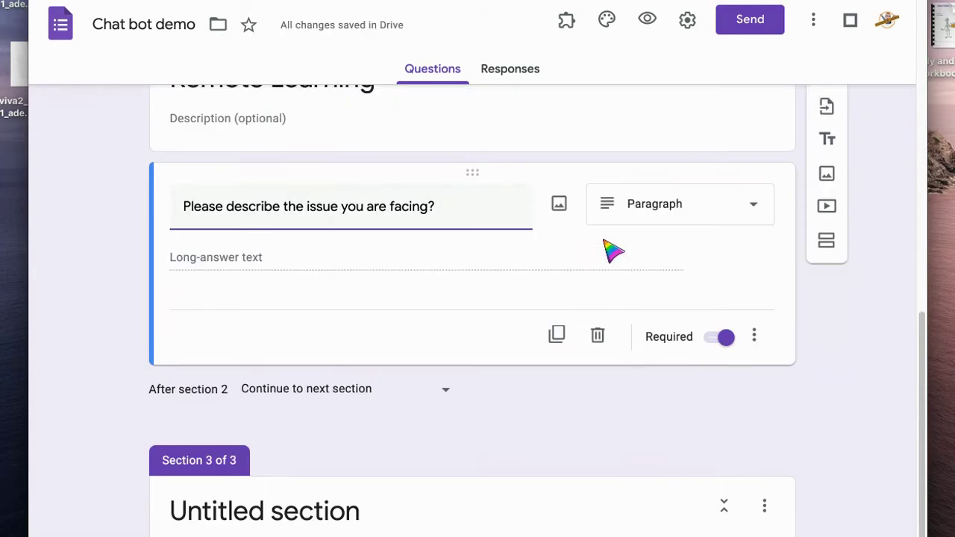
pyautogui.click(360, 455)
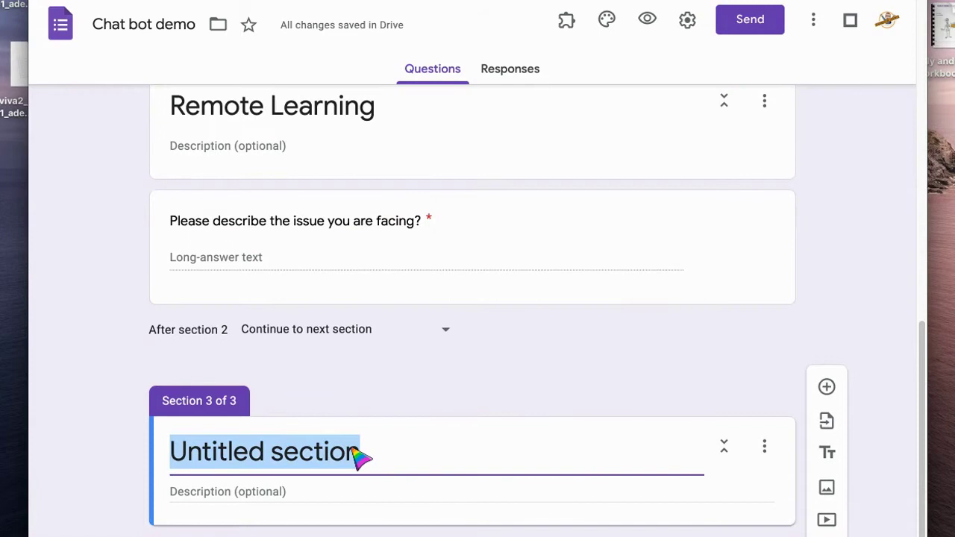
pyautogui.write('Technical')
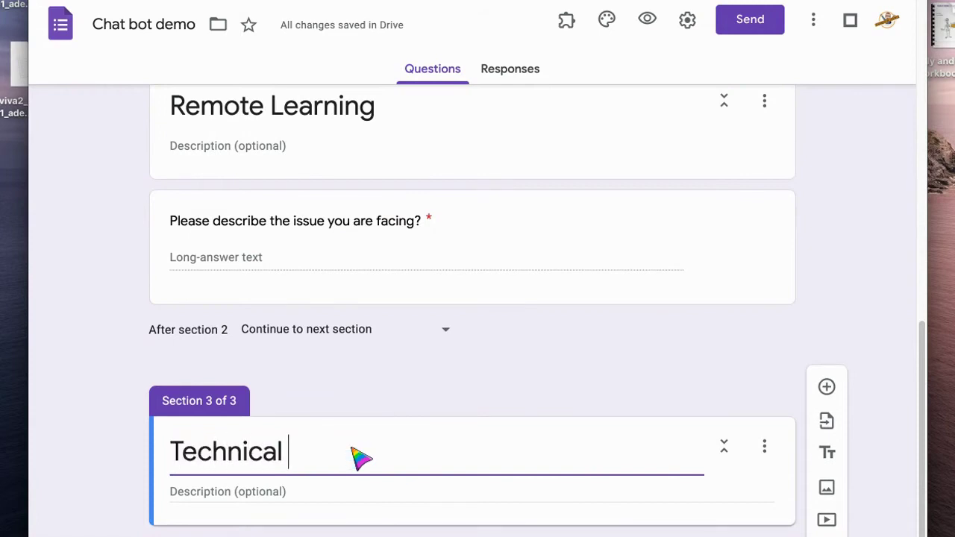
pyautogui.write(' issues')
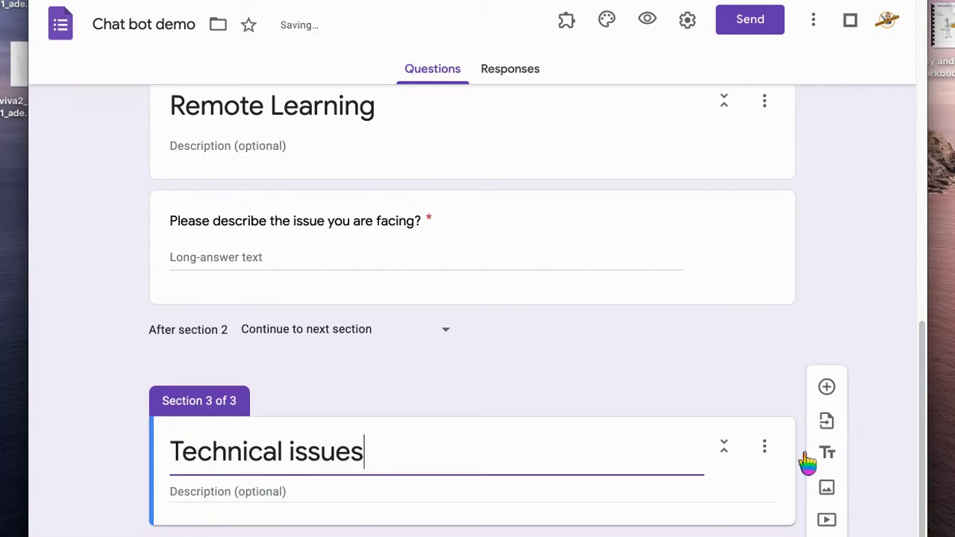
pyautogui.click(827, 388)
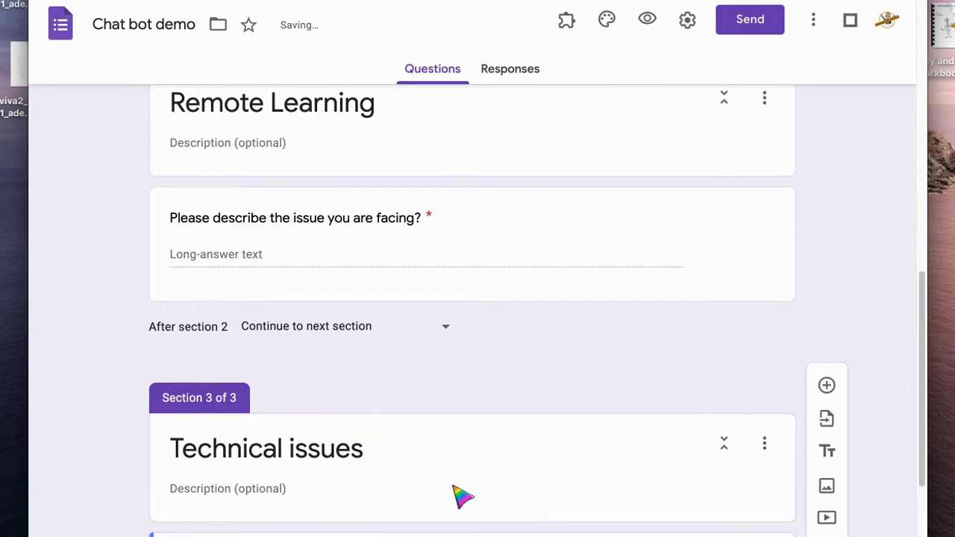
pyautogui.write('What')
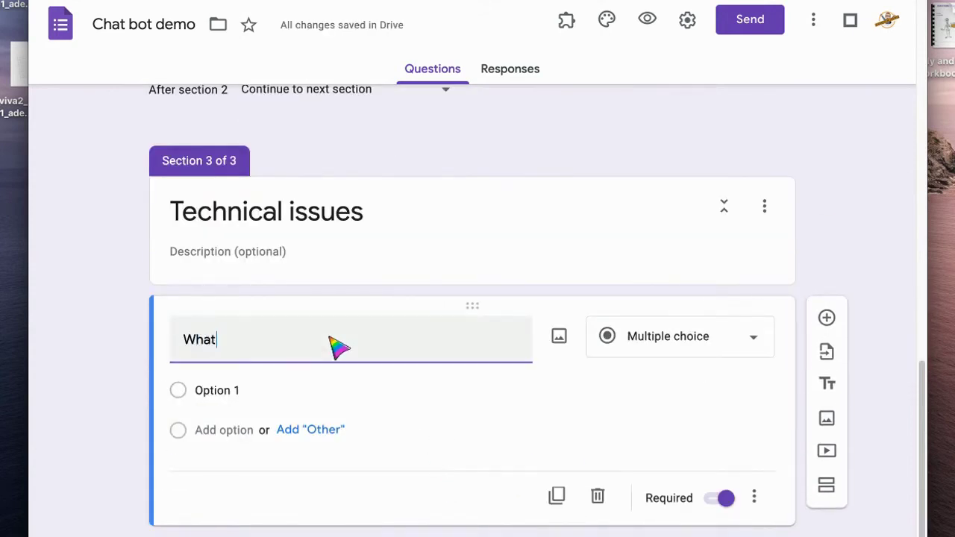
pyautogui.write(' are your issues?')
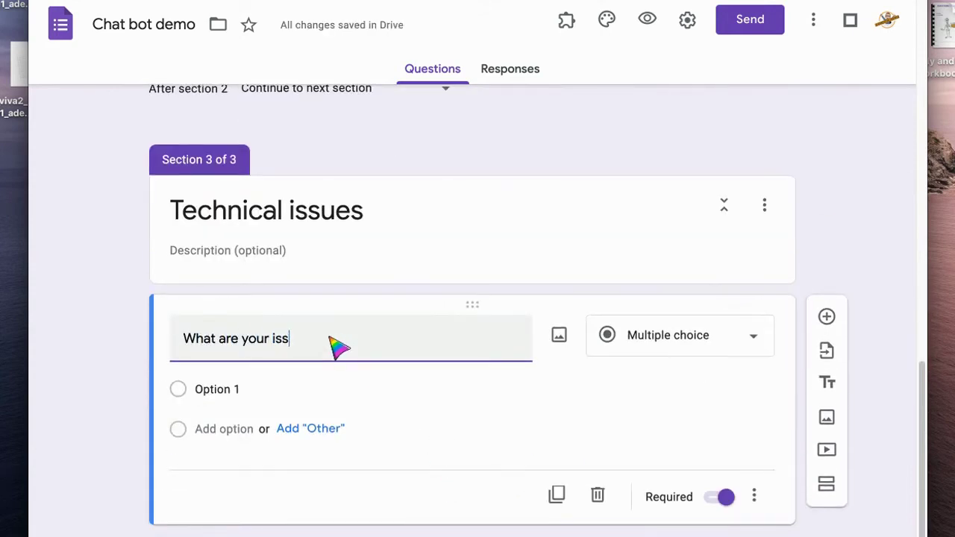
pyautogui.click(713, 499)
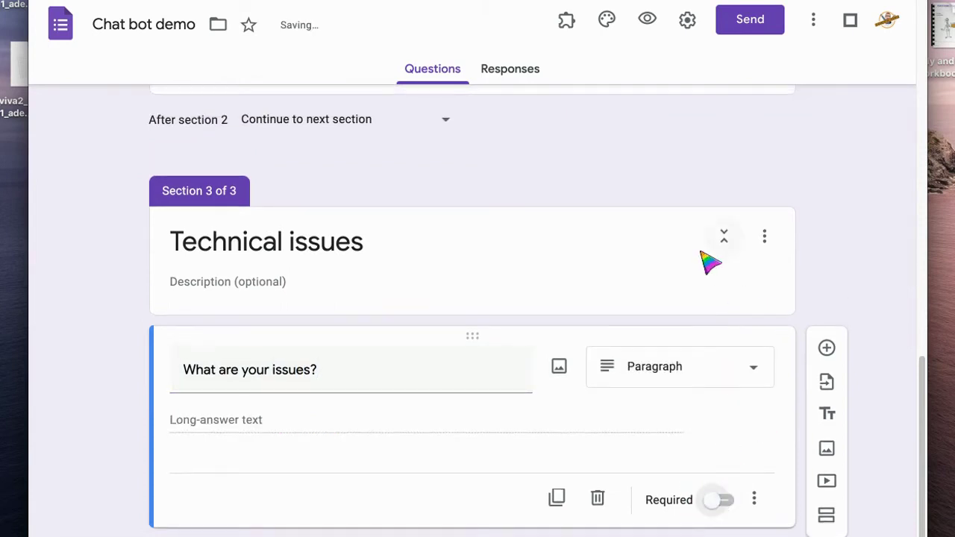
pyautogui.scroll(2, 703, 274)
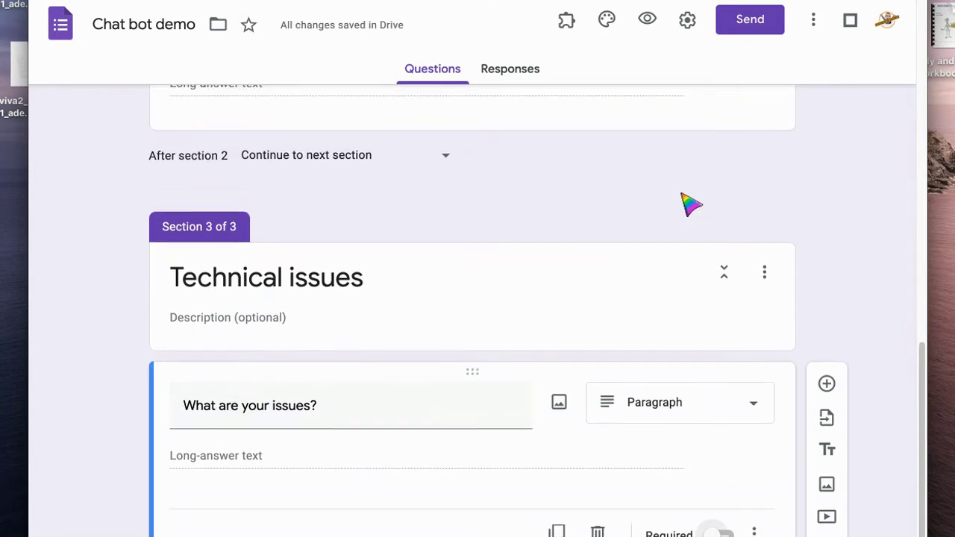
pyautogui.click(683, 136)
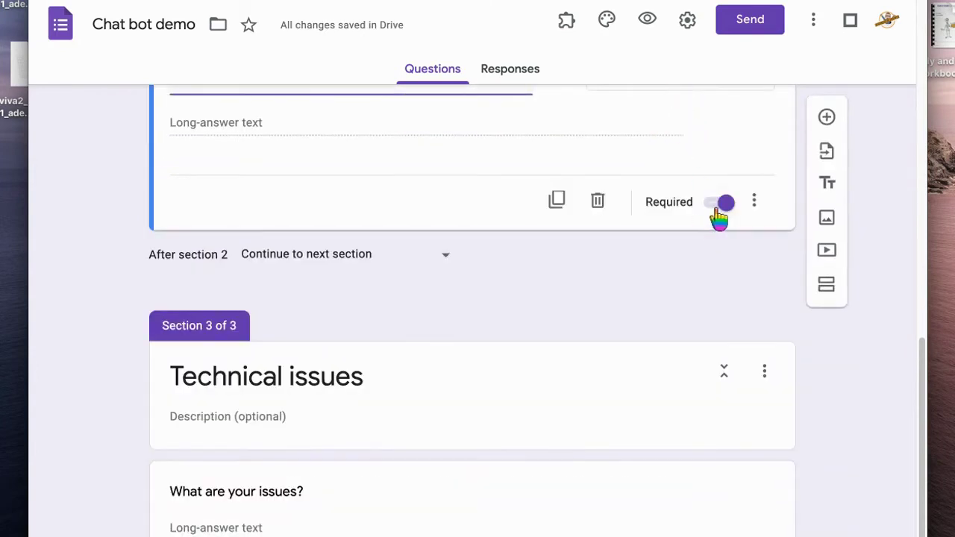
pyautogui.click(718, 204)
pyautogui.scroll(6, 672, 229)
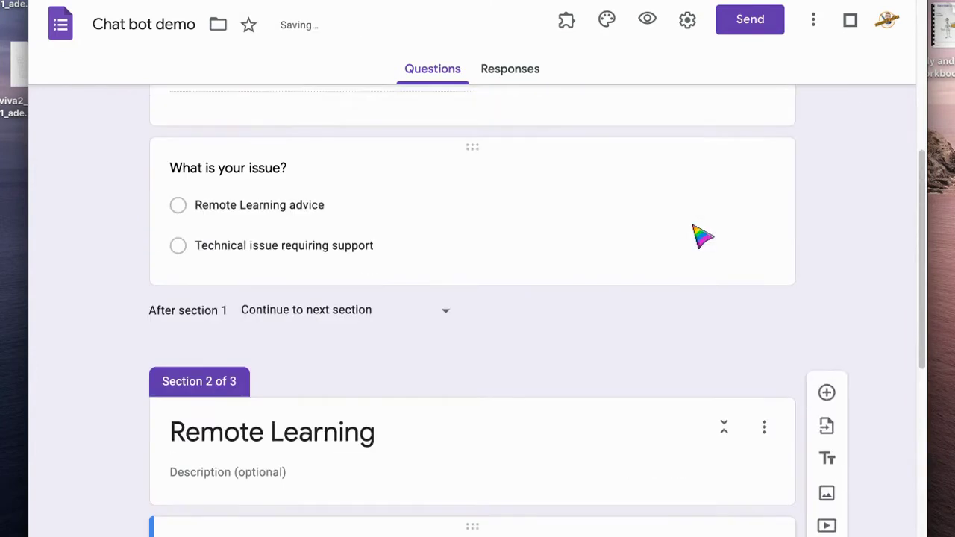
# Route 'Remote Learning advice' answers to section 2 and technical support answers to Technical issues
pyautogui.click(632, 229)
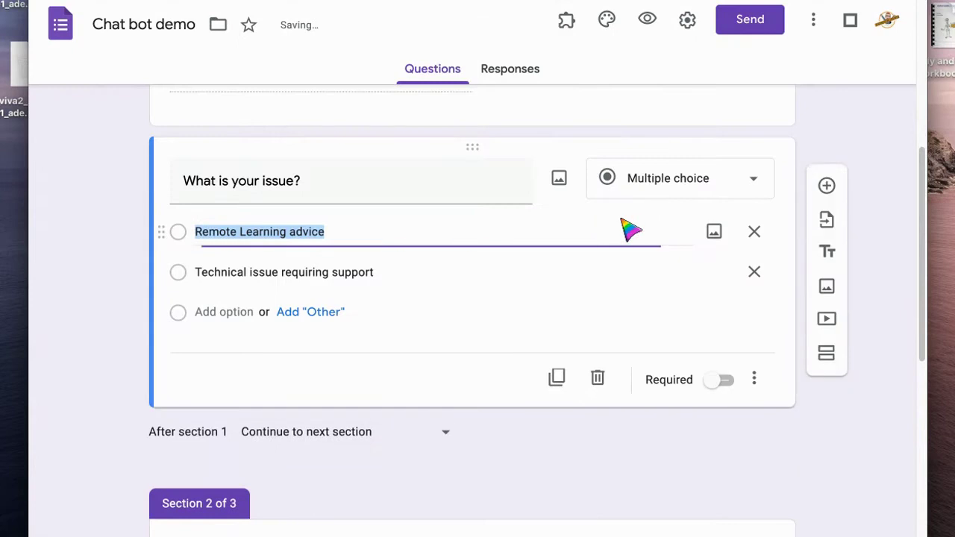
pyautogui.click(754, 379)
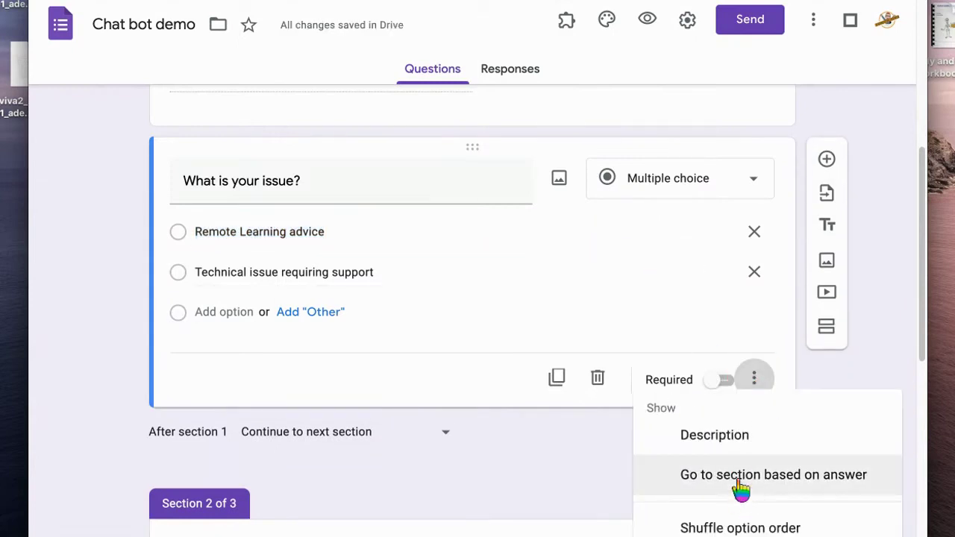
pyautogui.click(739, 490)
pyautogui.click(692, 237)
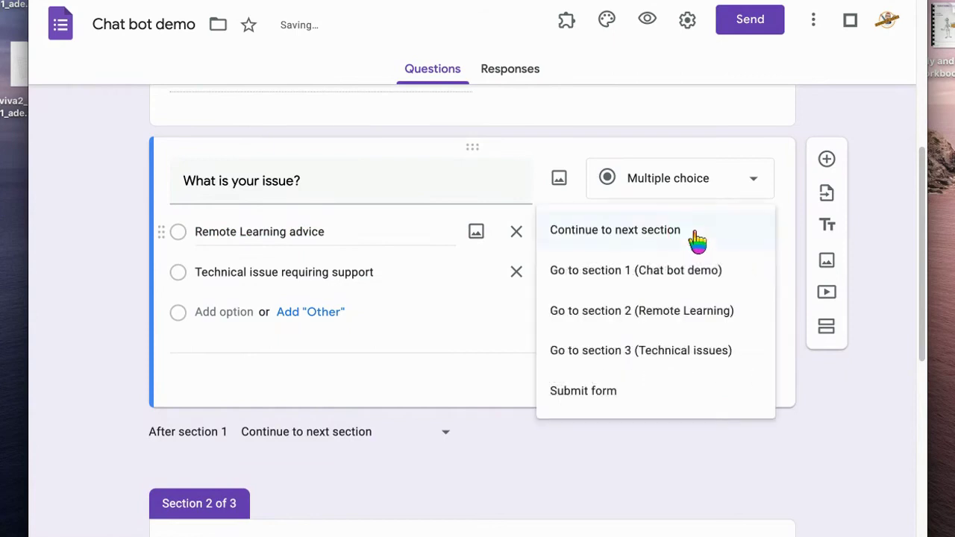
pyautogui.click(664, 313)
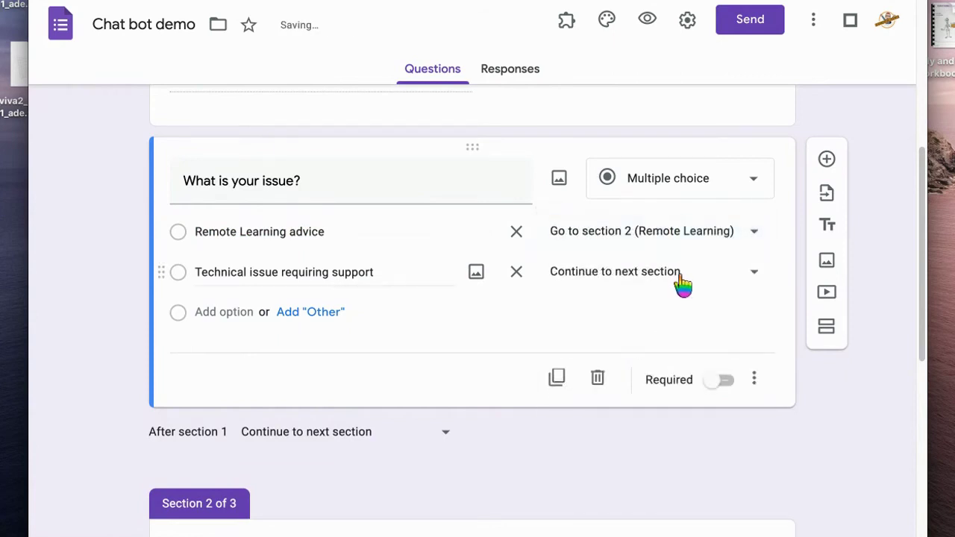
pyautogui.click(680, 278)
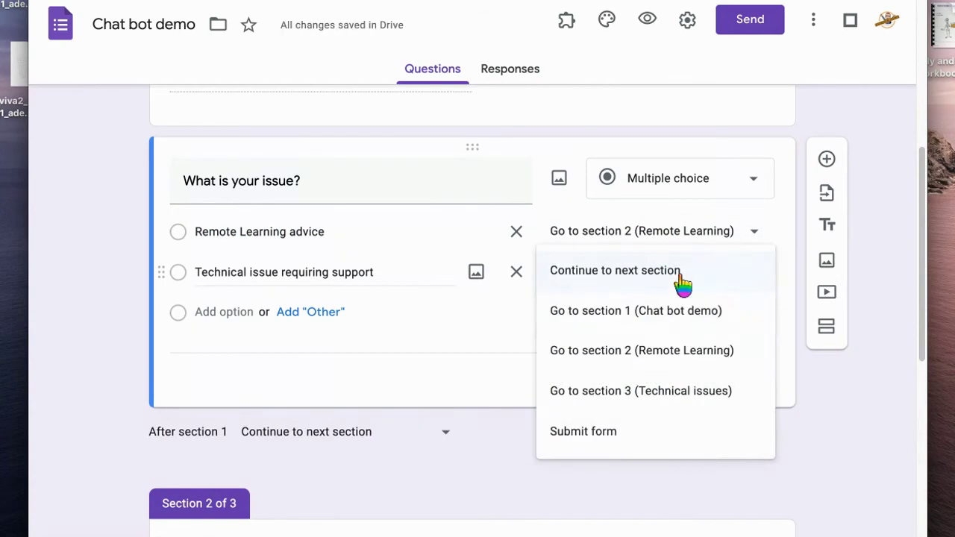
pyautogui.click(674, 393)
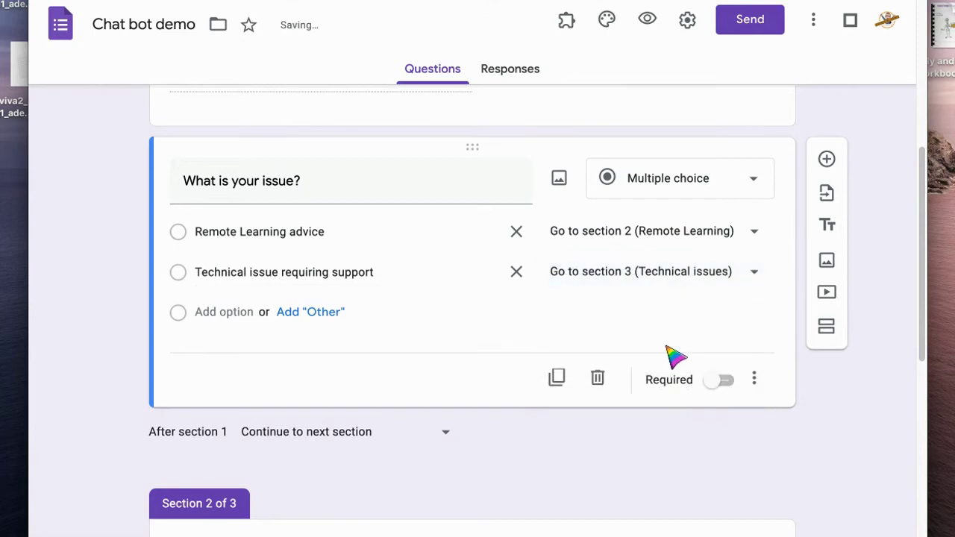
# Keep section 1 continuing to the next section and make section 2 submit the form
pyautogui.click(433, 436)
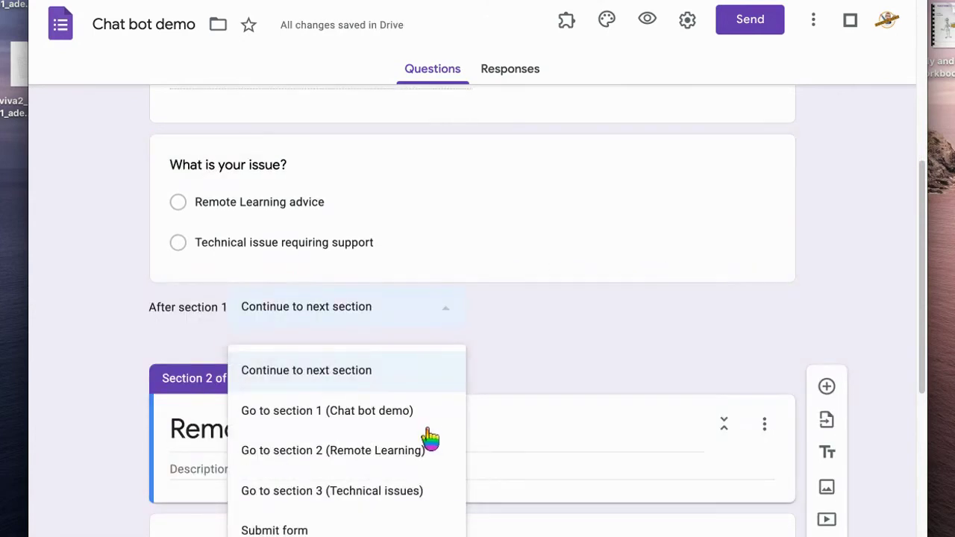
pyautogui.click(549, 386)
pyautogui.scroll(-1, 571, 343)
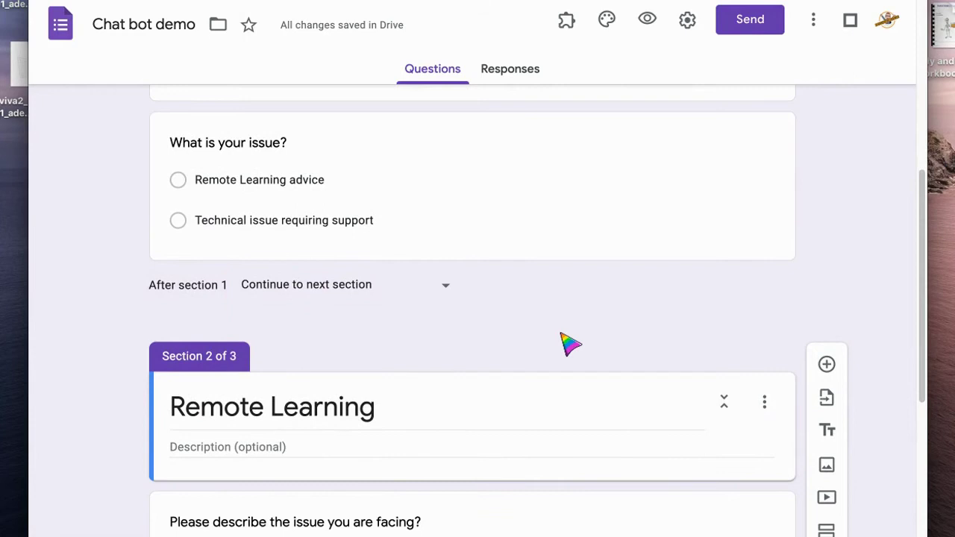
pyautogui.scroll(-1, 571, 344)
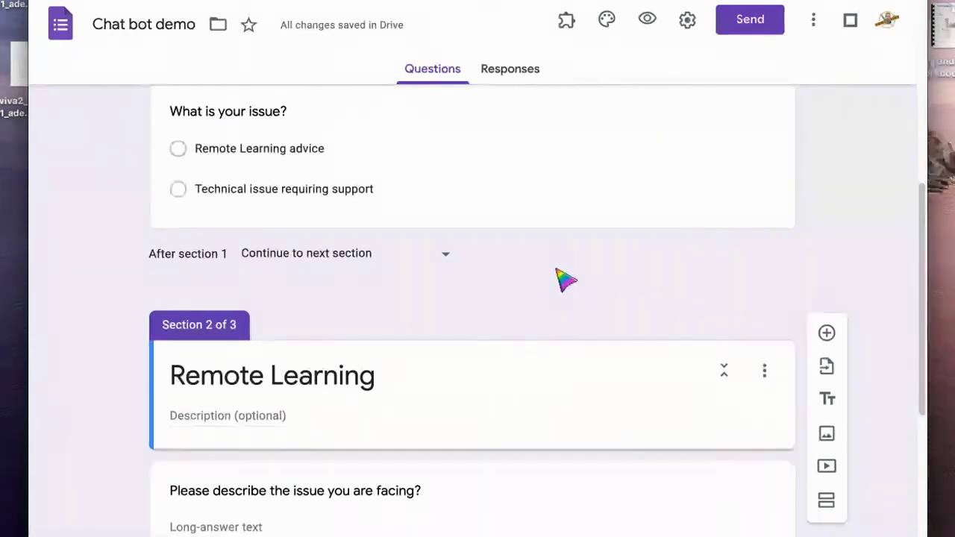
pyautogui.scroll(-5, 565, 279)
pyautogui.click(446, 300)
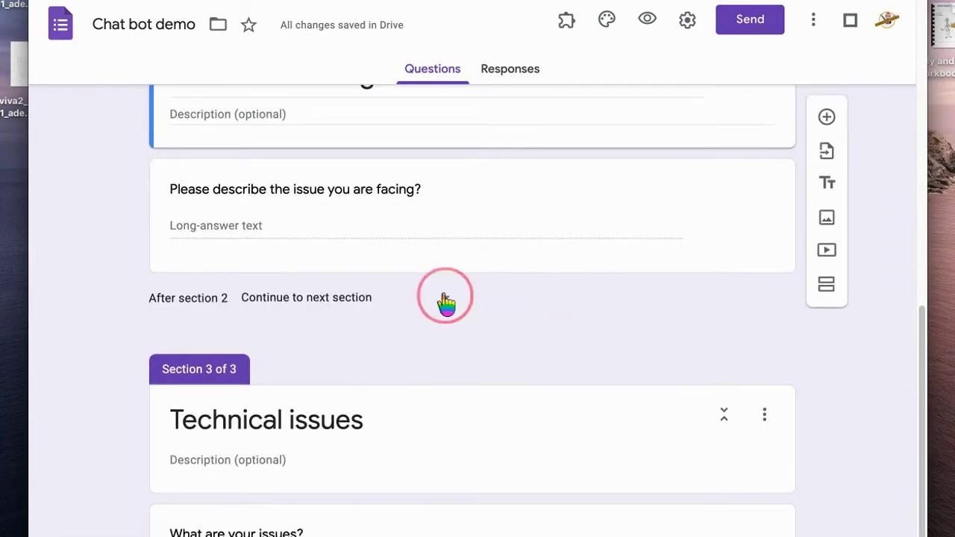
pyautogui.click(309, 456)
pyautogui.scroll(-2, 544, 329)
pyautogui.click(554, 325)
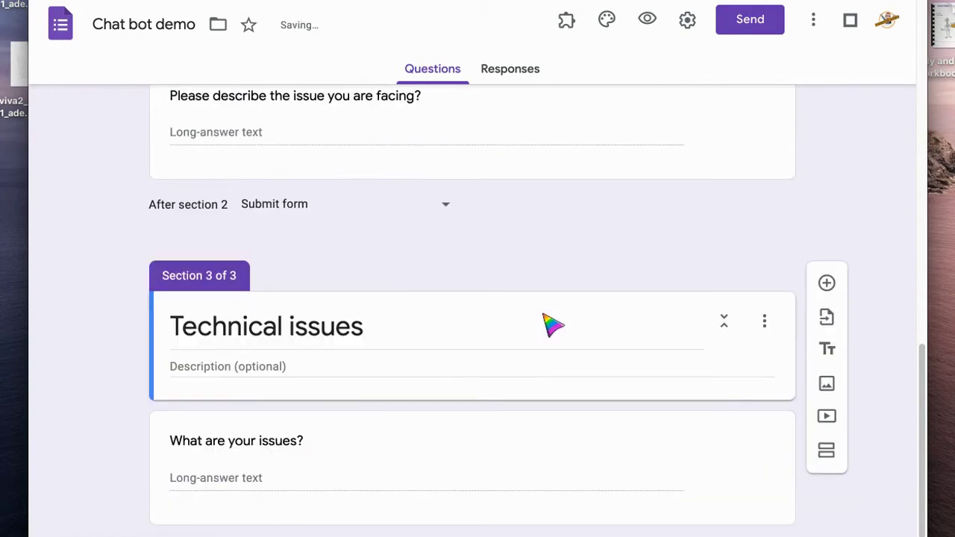
pyautogui.scroll(15, 821, 174)
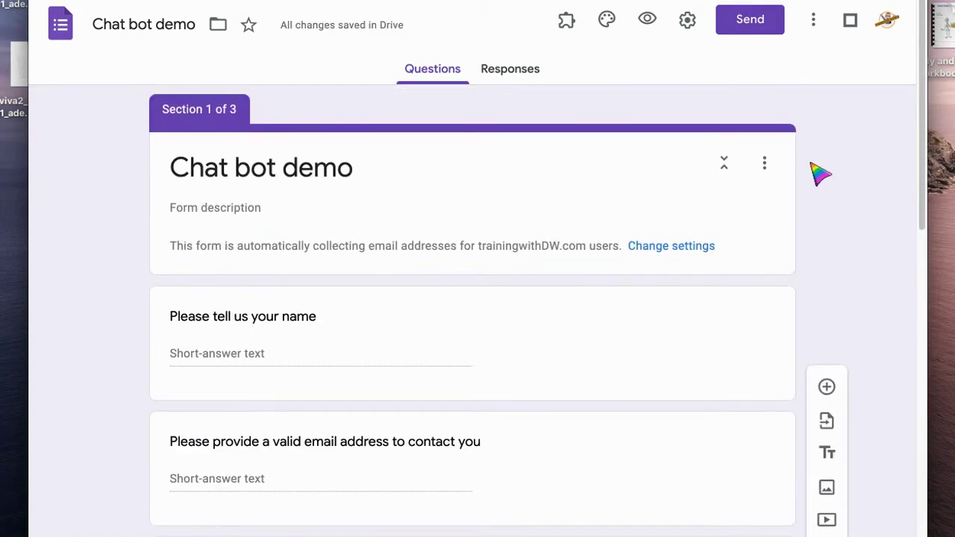
# Copy the form's link from the Send dialog and close the dialog
pyautogui.click(751, 23)
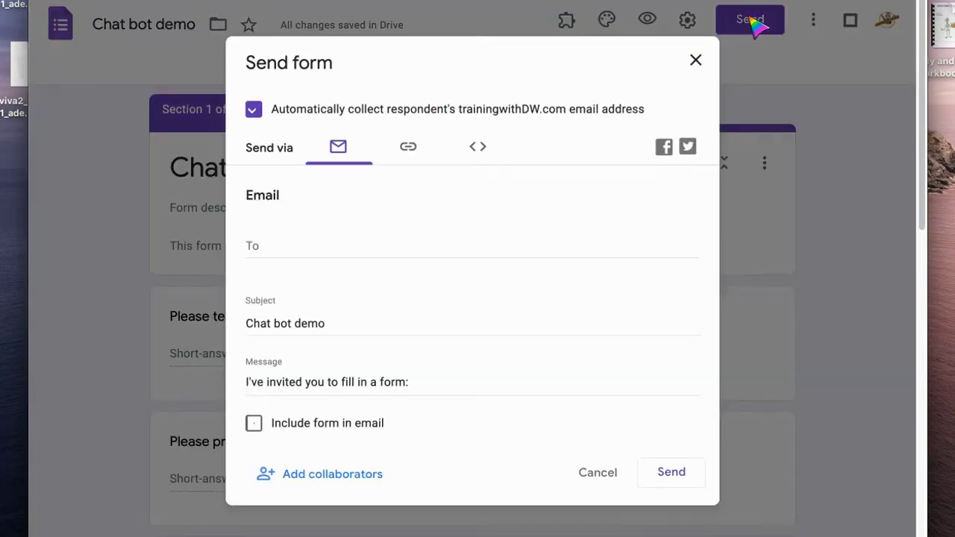
pyautogui.click(403, 153)
pyautogui.click(407, 232)
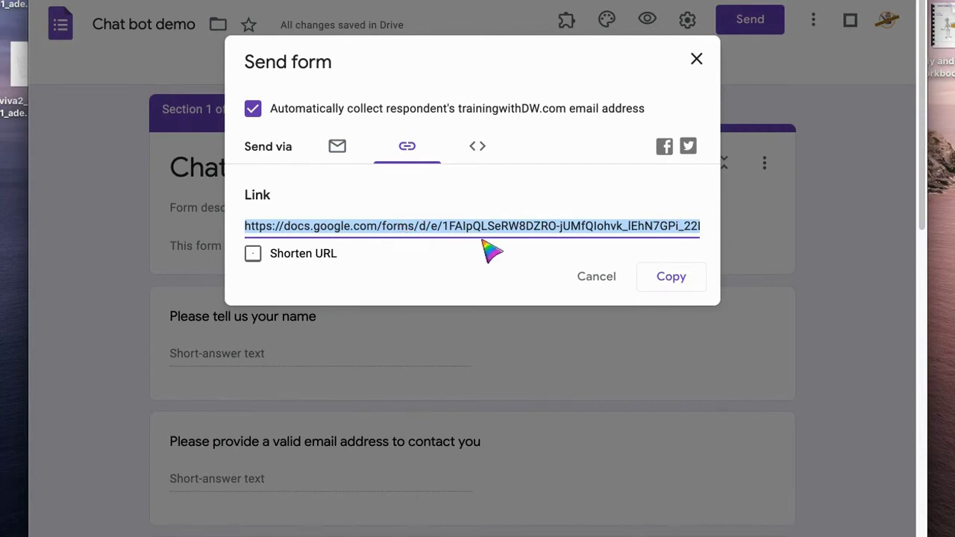
pyautogui.click(696, 60)
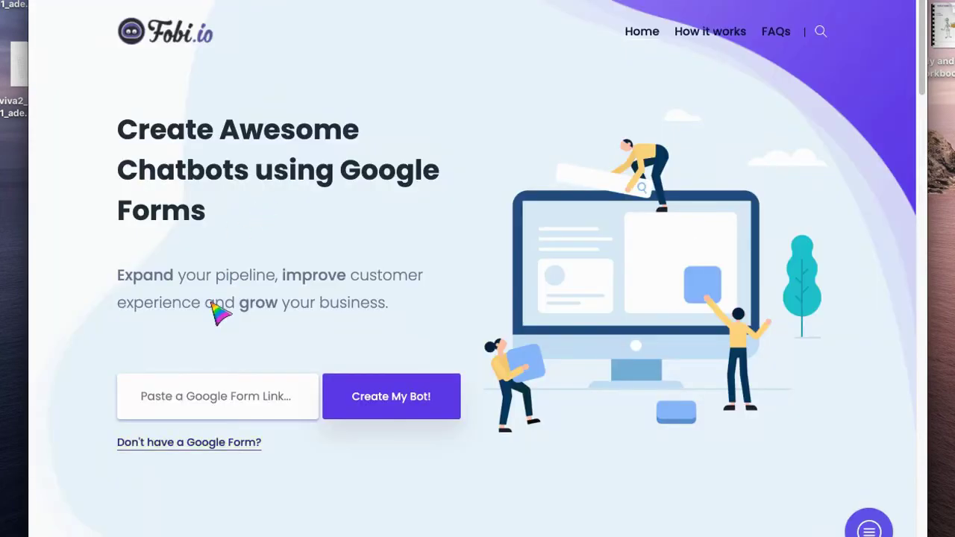
# Paste the Google Form link into Fobi.io and create the bot from it
pyautogui.click(212, 396)
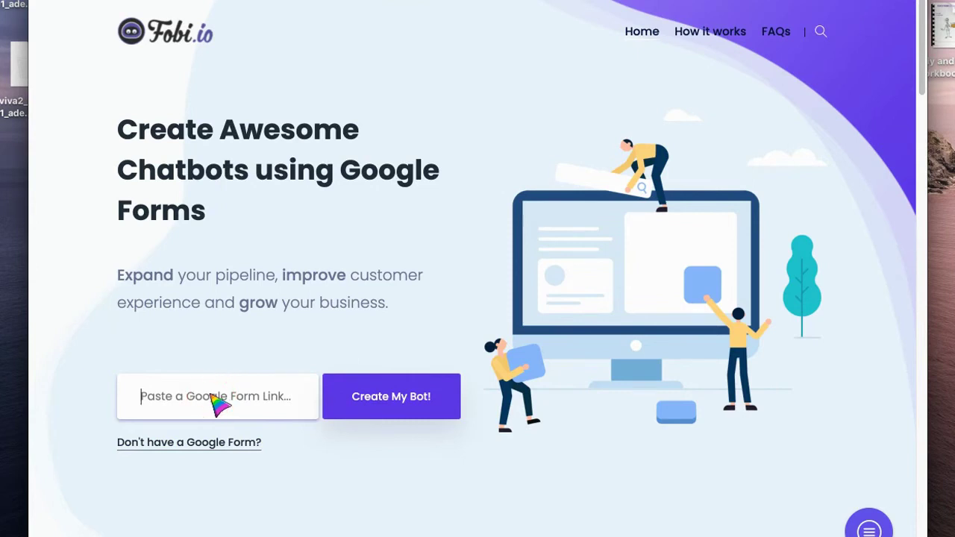
pyautogui.press('super+v')
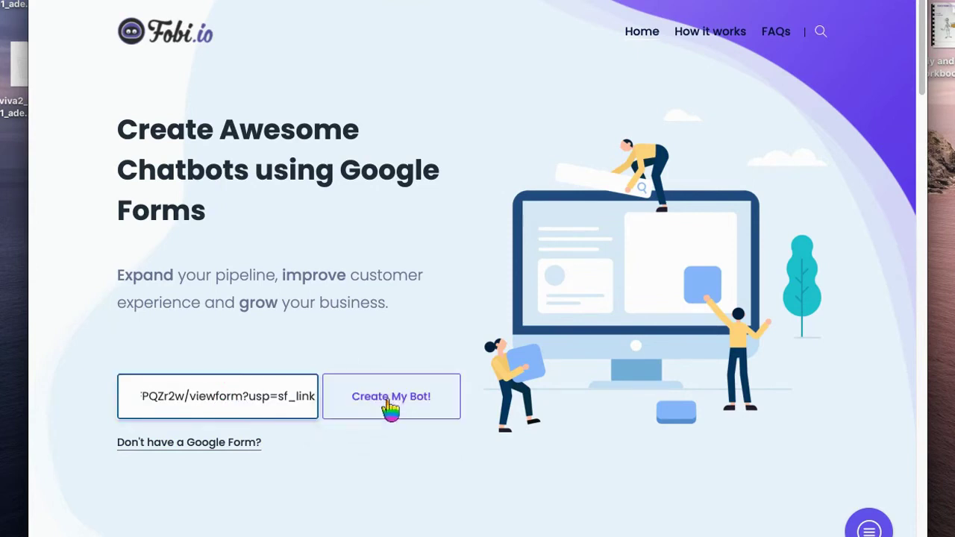
pyautogui.click(392, 401)
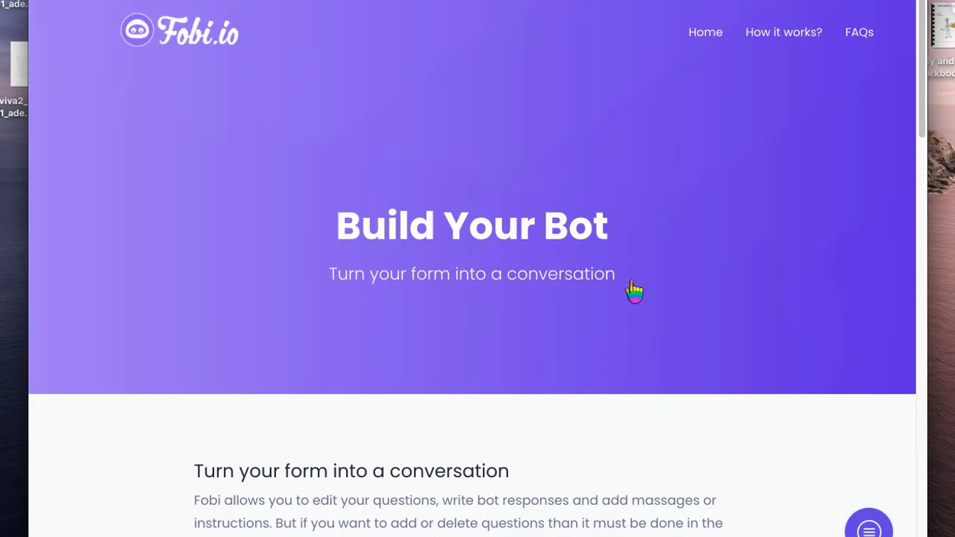
# Add thank-you bot replies like 'Thanks for getting in touch' after name, email and Remote Learning advice
pyautogui.scroll(-3, 631, 358)
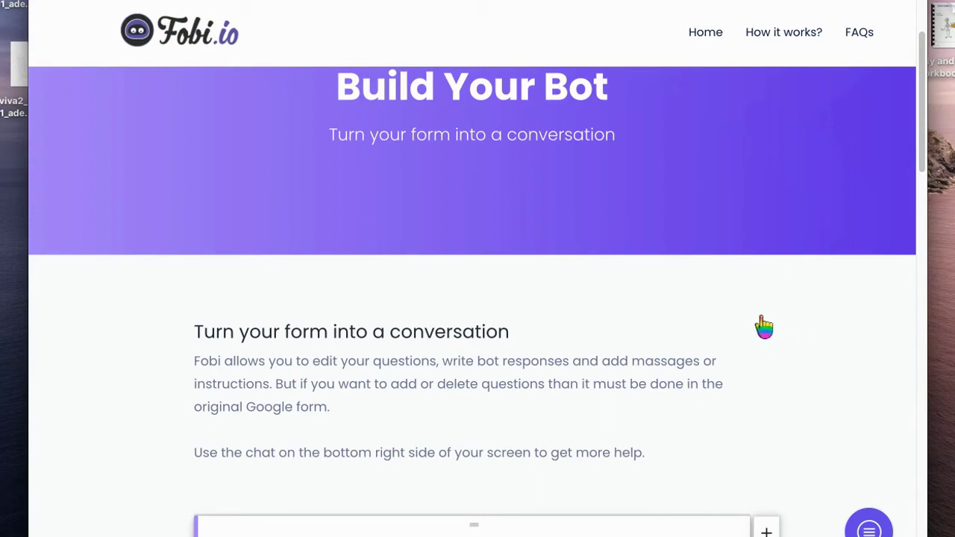
pyautogui.scroll(-6, 761, 324)
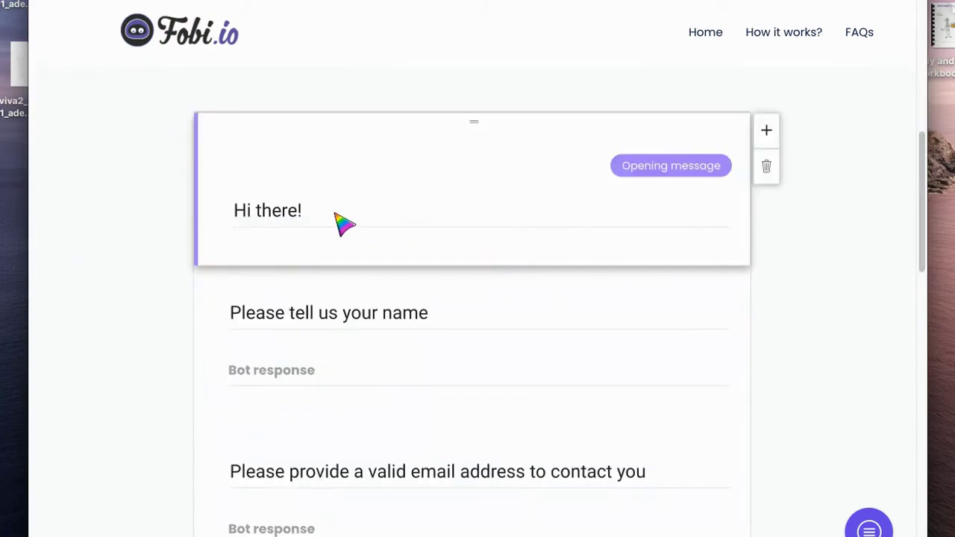
pyautogui.click(331, 373)
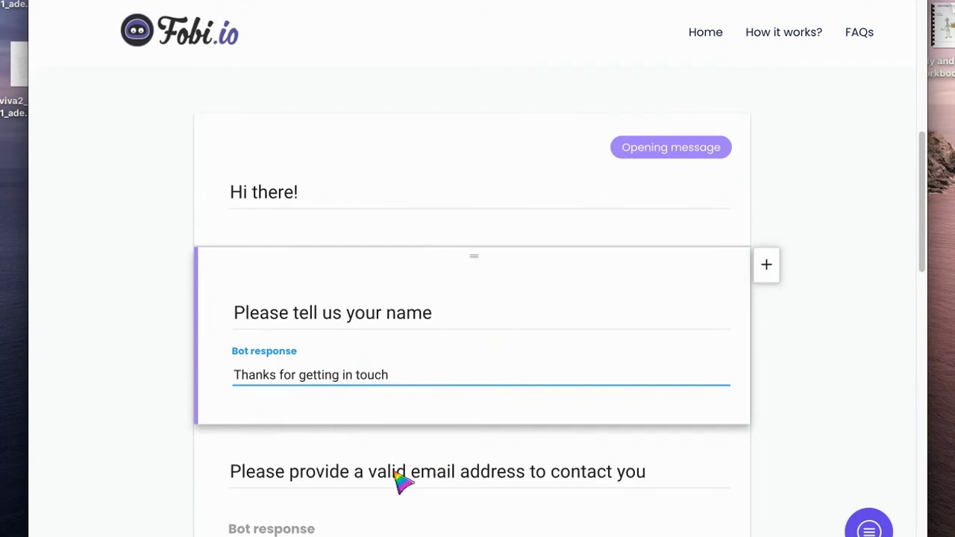
pyautogui.scroll(-2, 556, 466)
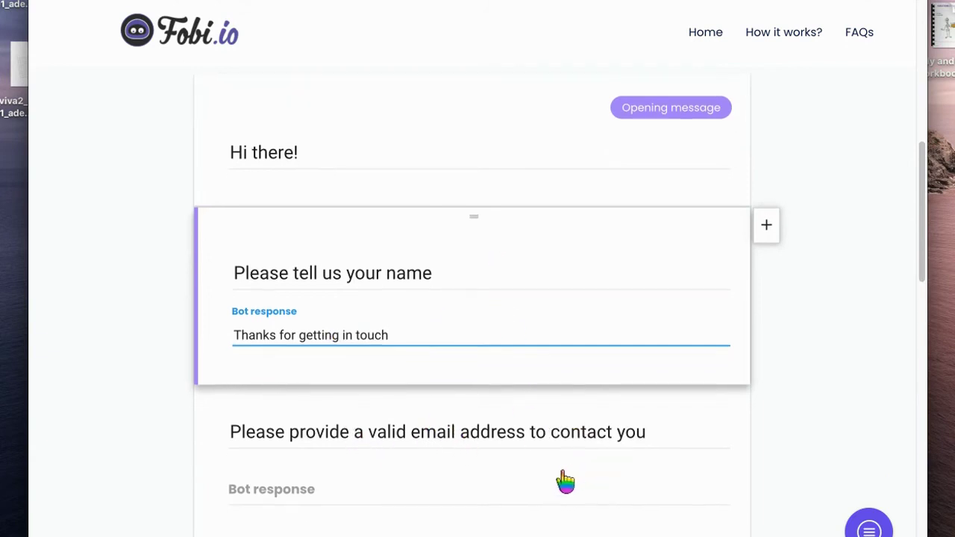
pyautogui.click(335, 467)
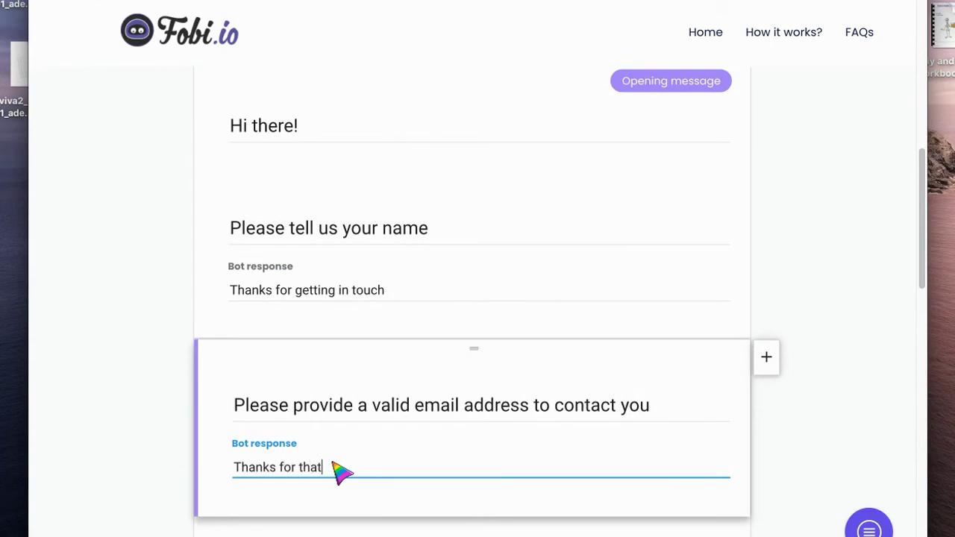
pyautogui.scroll(-5, 497, 522)
pyautogui.click(315, 373)
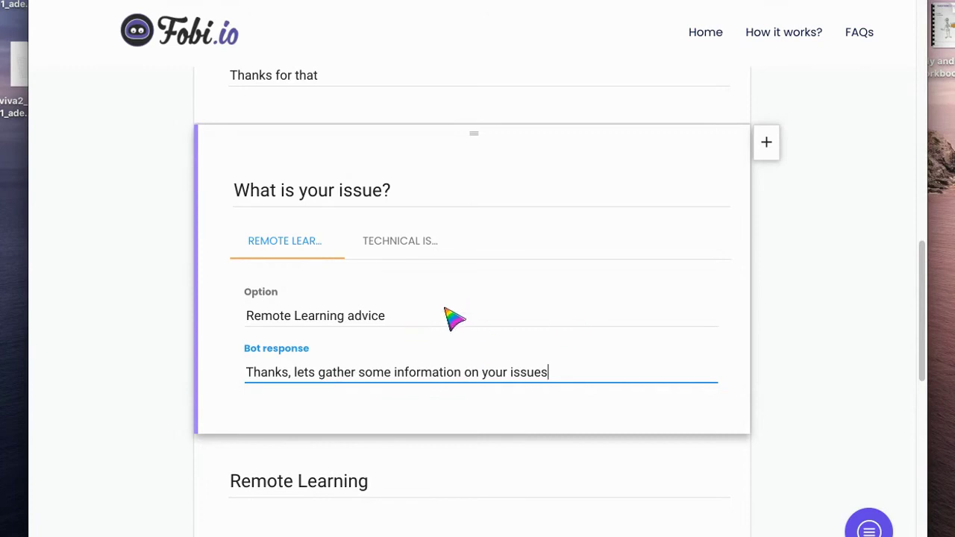
# Extend the issue-description reply to 'Thanks, one of our Remote Learning team will respond as soon as possible'
pyautogui.scroll(-2, 469, 351)
pyautogui.scroll(8, 416, 485)
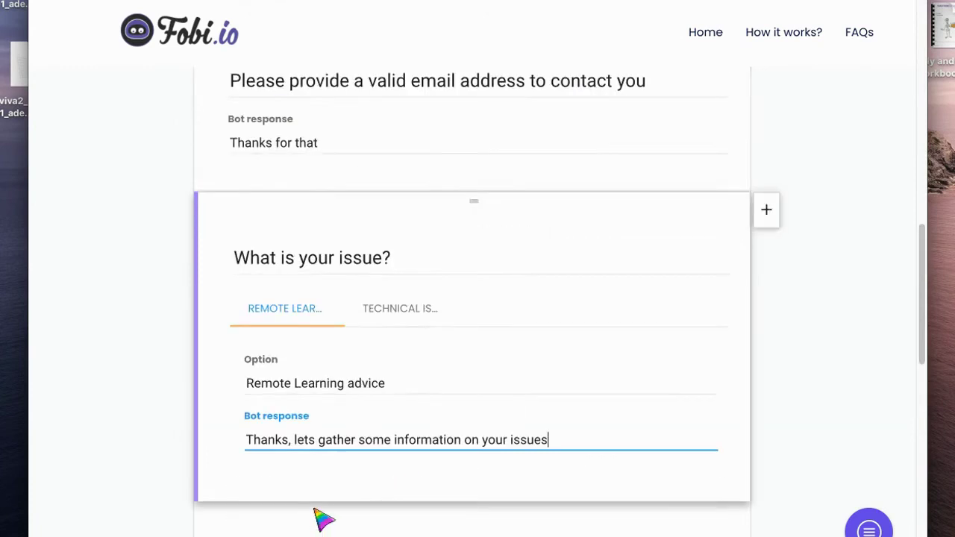
pyautogui.scroll(3, 378, 386)
pyautogui.scroll(-4, 377, 388)
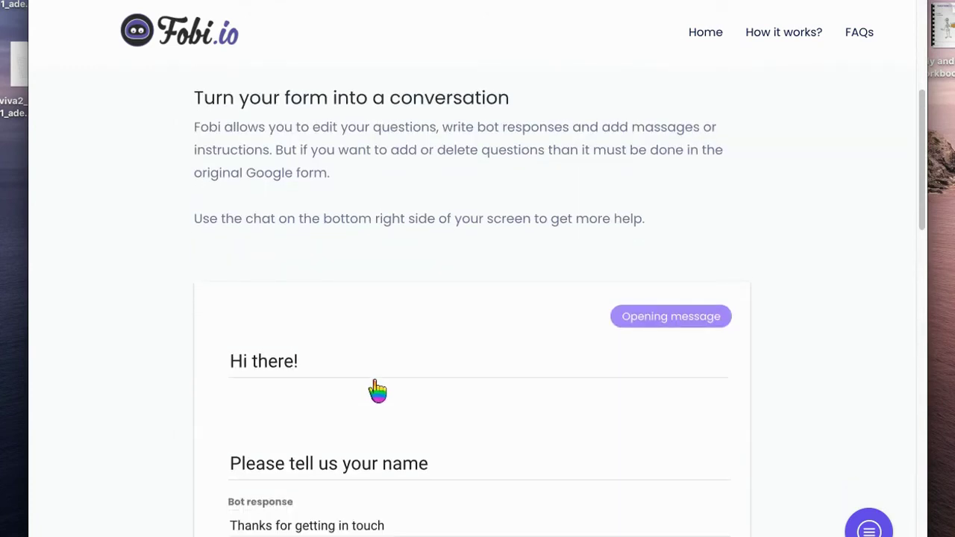
pyautogui.scroll(-3, 377, 388)
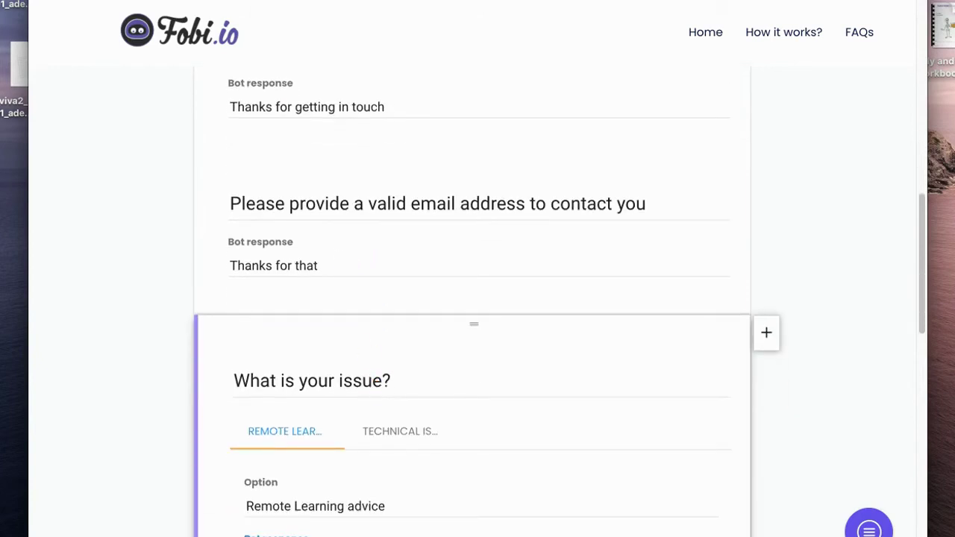
pyautogui.scroll(-4, 351, 356)
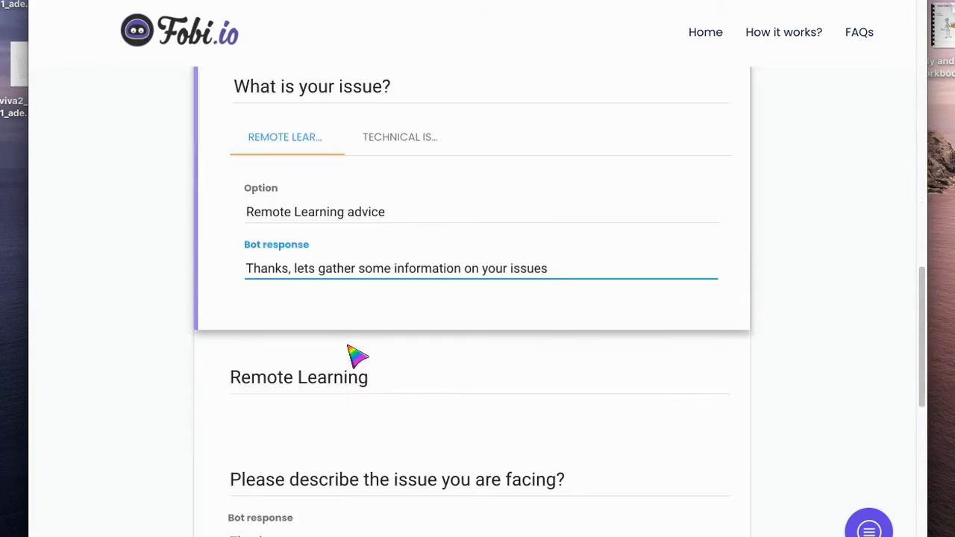
pyautogui.scroll(-1, 352, 356)
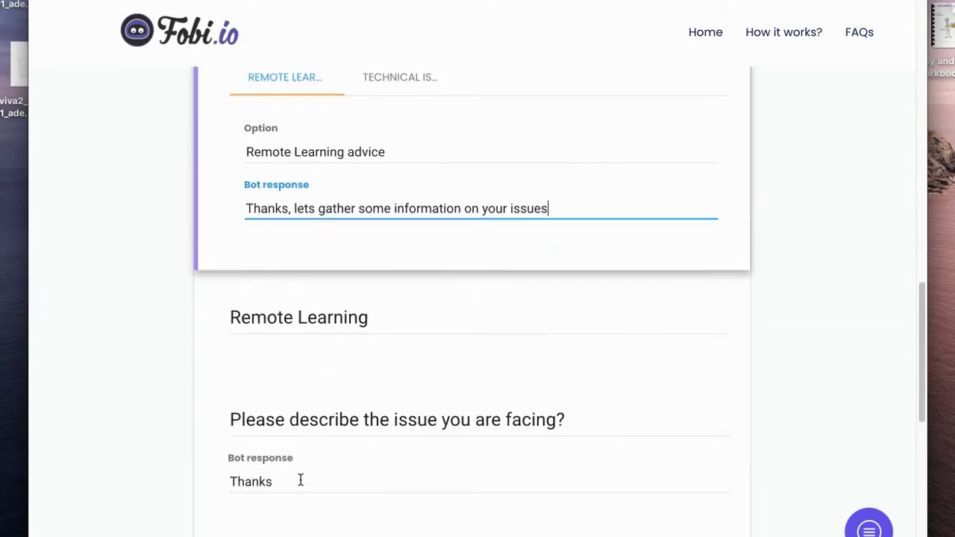
pyautogui.scroll(-1, 337, 473)
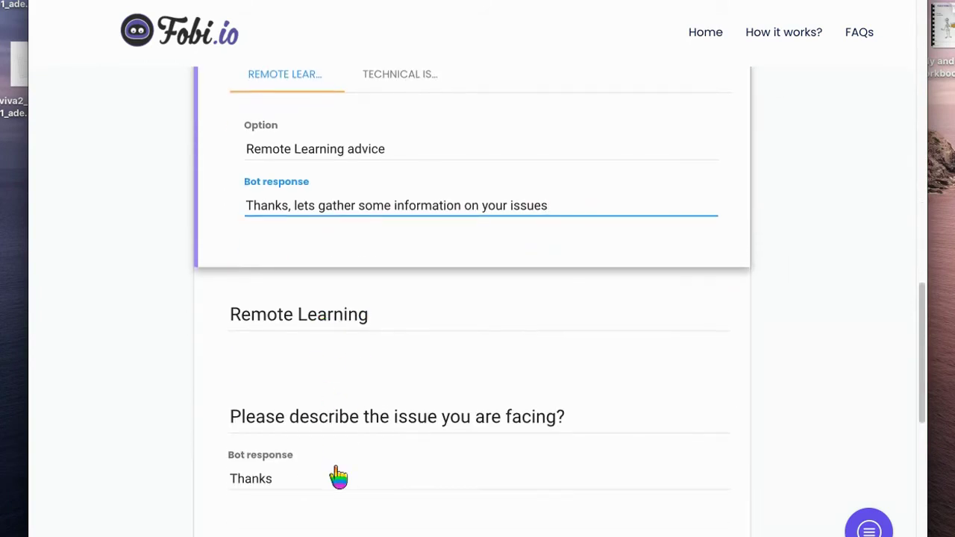
pyautogui.click(313, 479)
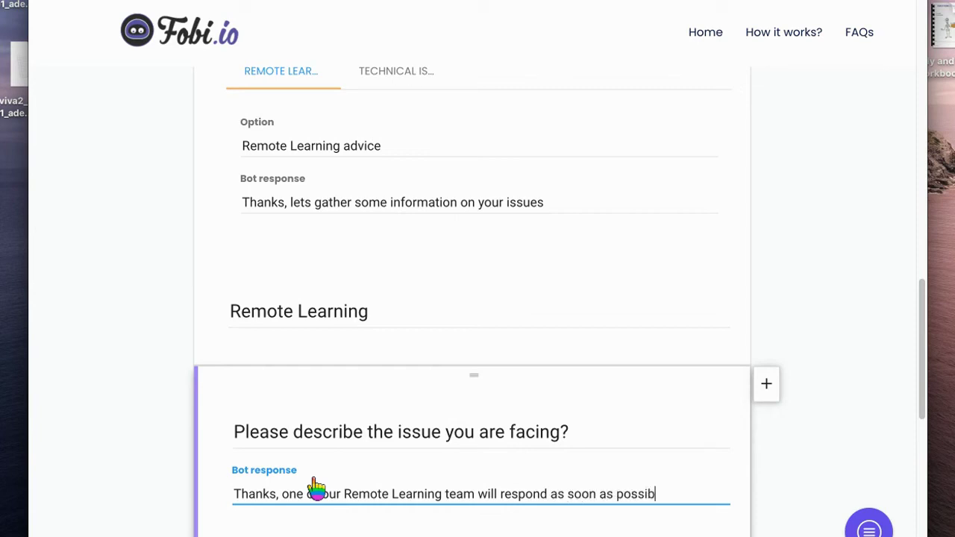
pyautogui.tripleClick(361, 501)
pyautogui.hotkey('ctrl', 'c')
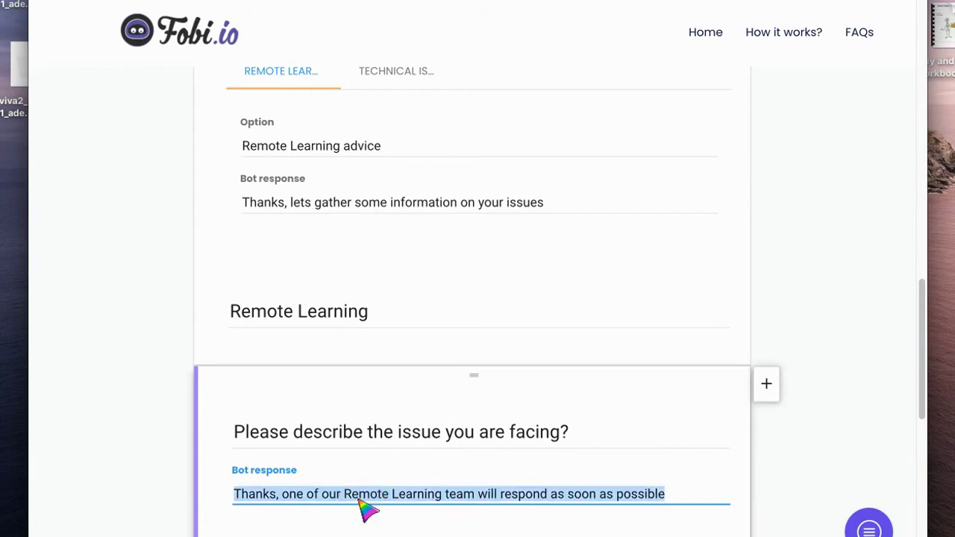
pyautogui.scroll(-3, 365, 508)
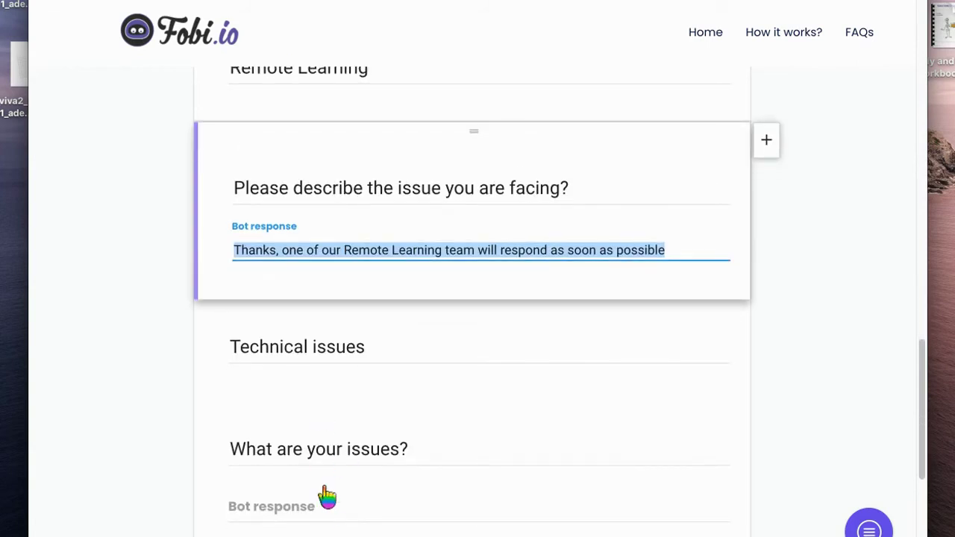
# Set the 'What are your issues?' reply to 'Thanks, one of our IT support team will respond as soon as possible'
pyautogui.click(331, 514)
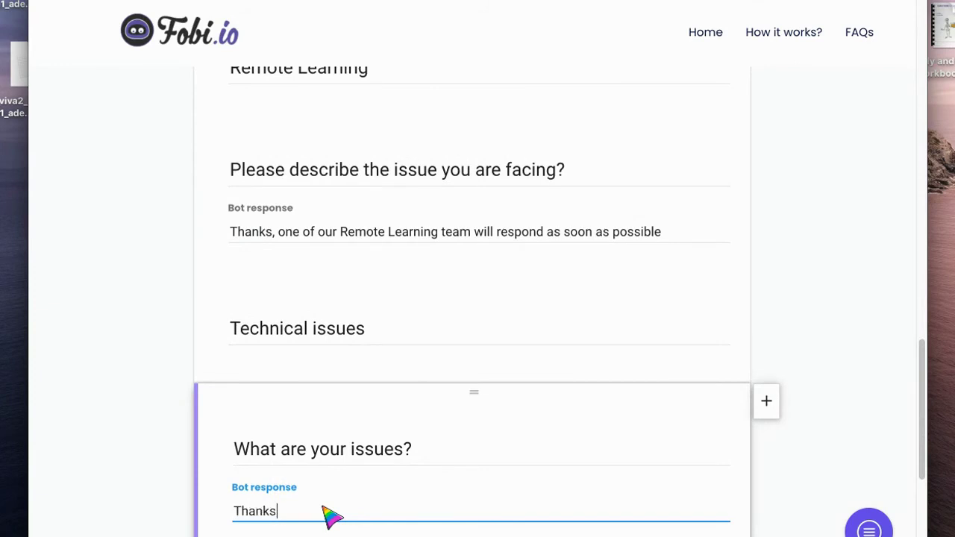
pyautogui.write('Thanks,')
pyautogui.hotkey('ctrl', 'v')
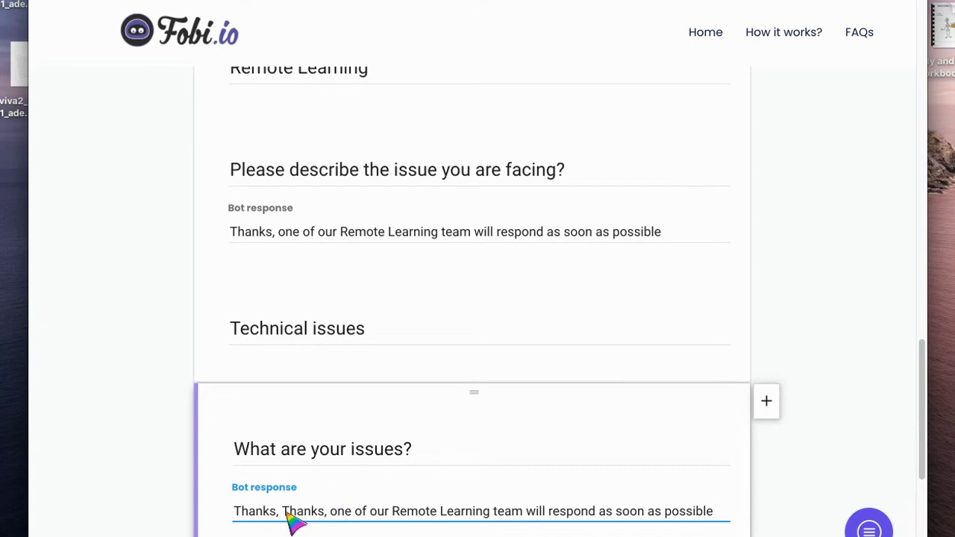
pyautogui.moveTo(280, 513); pyautogui.dragTo(485, 531)
pyautogui.press('BackSpace')
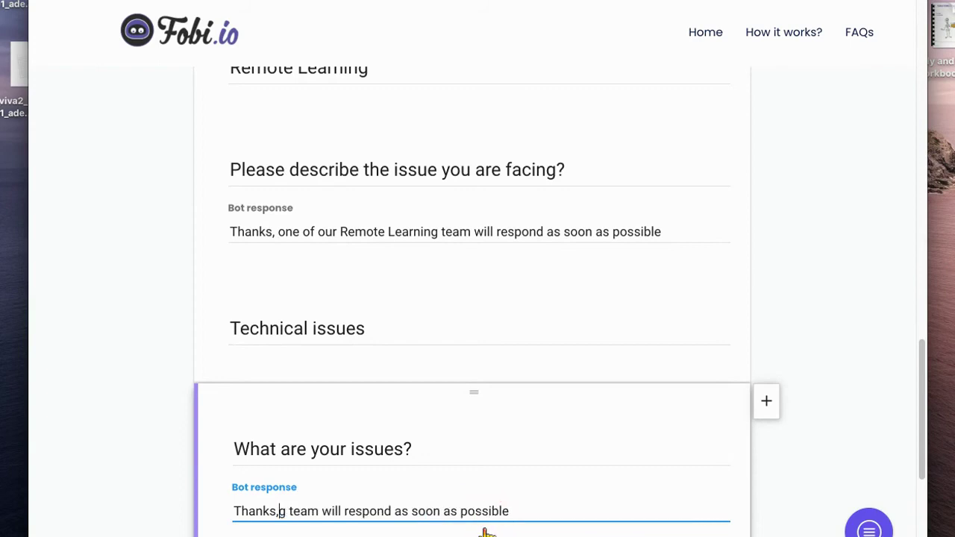
pyautogui.press('Delete')
pyautogui.press('Delete')
pyautogui.write('one of ou')
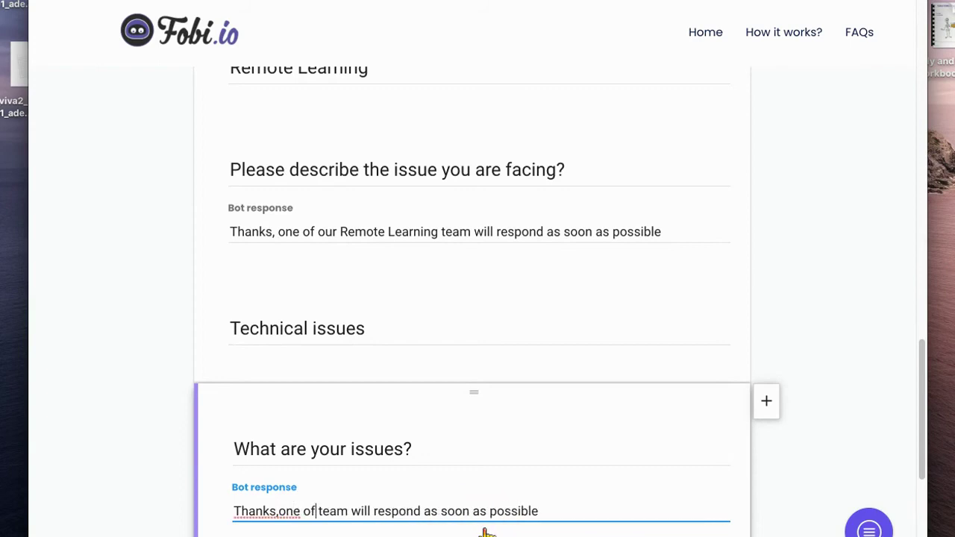
pyautogui.write('r IT support')
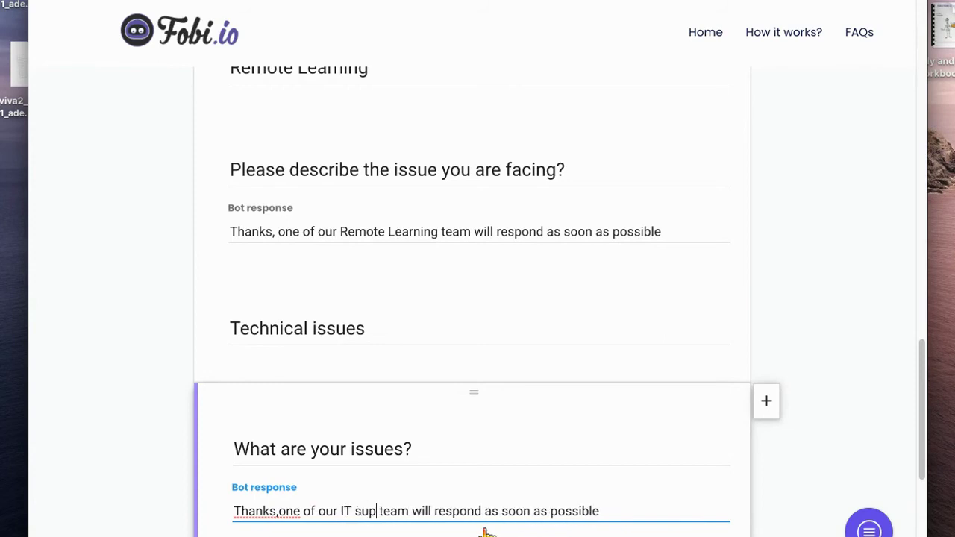
pyautogui.click(281, 513)
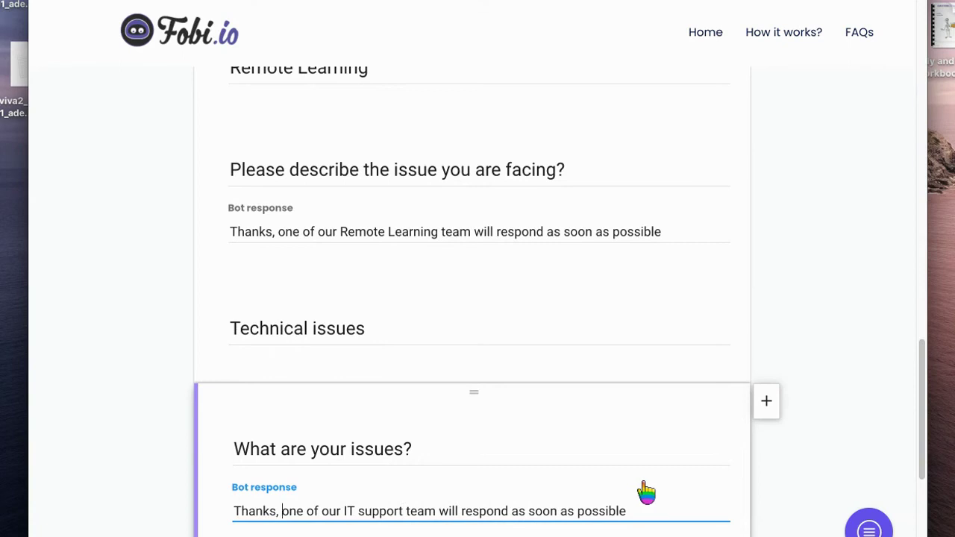
# Review the closing message, fill in the saved email address, and create the bot
pyautogui.scroll(-1, 646, 493)
pyautogui.scroll(1, 646, 493)
pyautogui.scroll(-4, 573, 478)
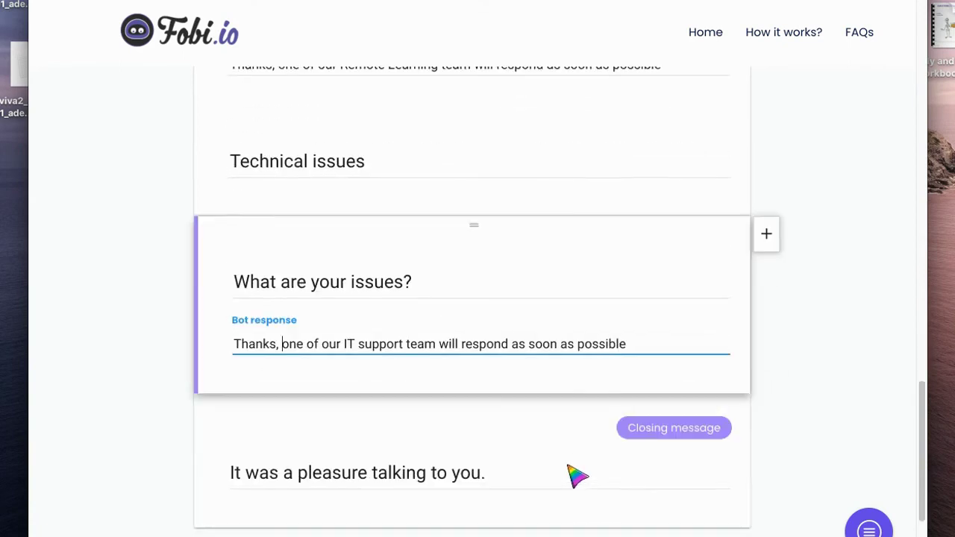
pyautogui.scroll(-3, 570, 481)
pyautogui.click(514, 306)
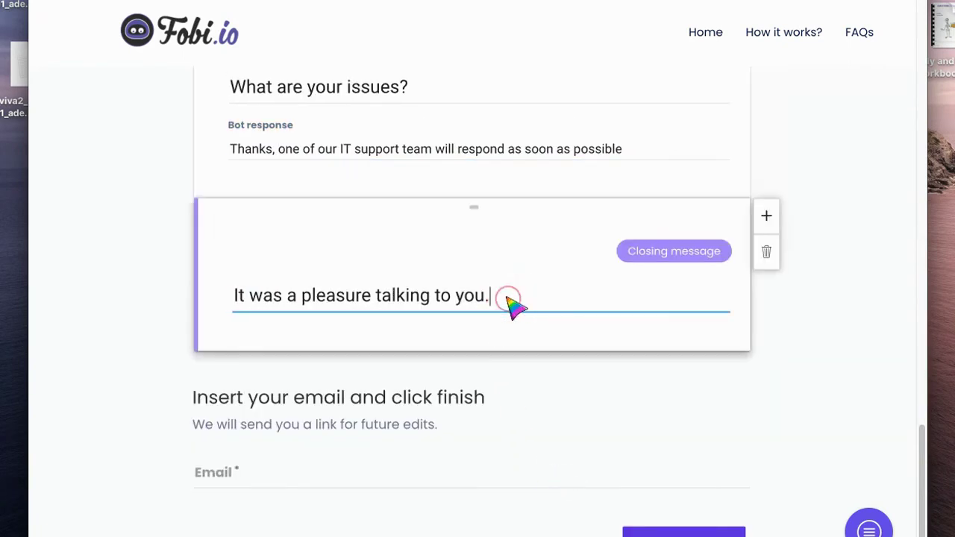
pyautogui.click(300, 482)
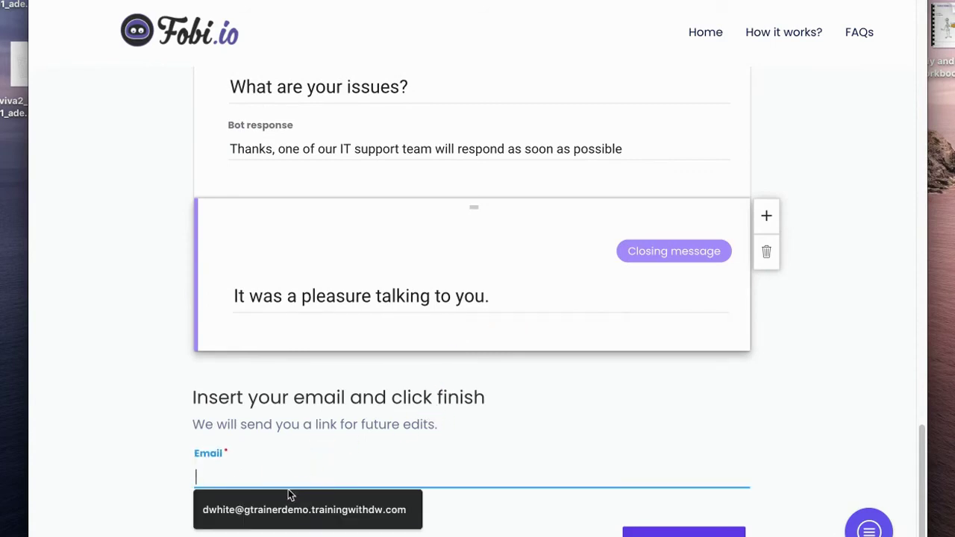
pyautogui.click(304, 510)
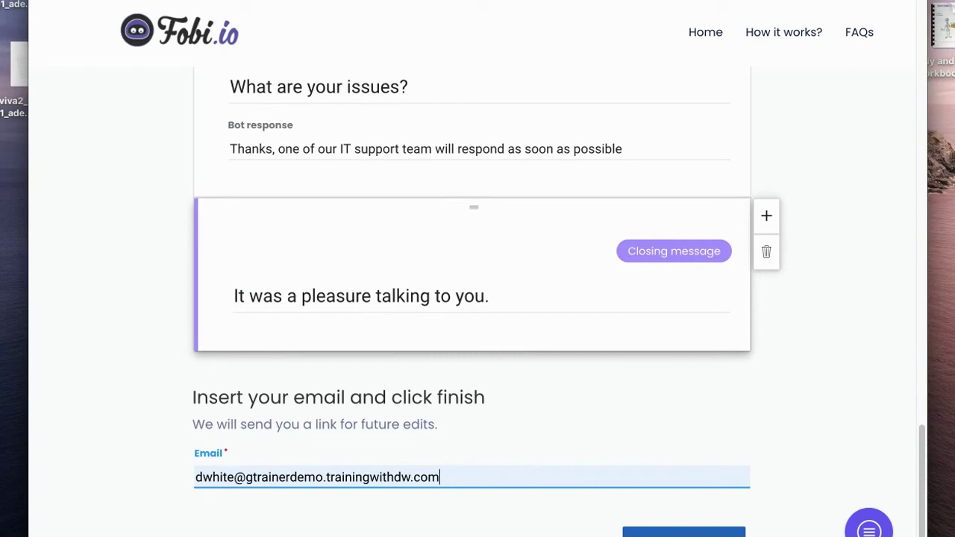
pyautogui.click(683, 531)
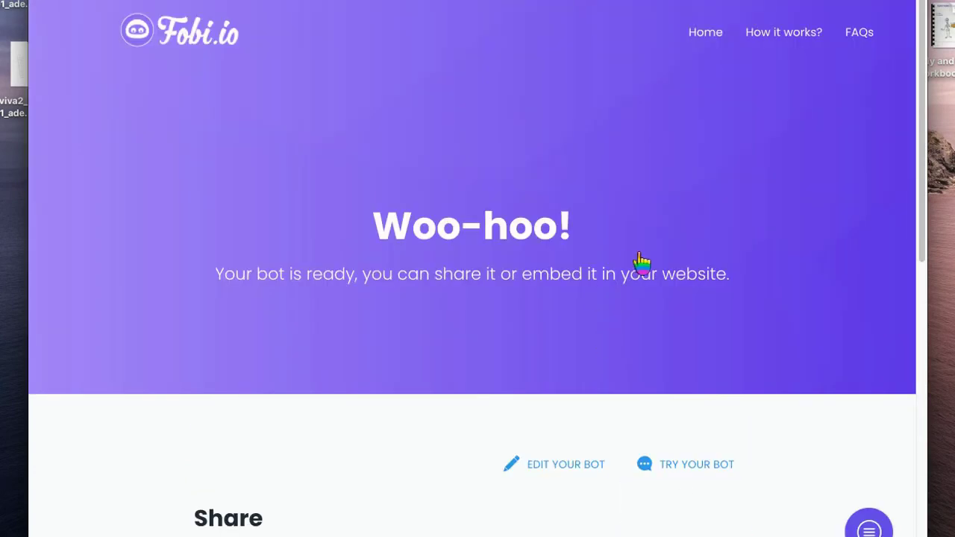
pyautogui.scroll(-3, 657, 299)
# Start a trial chat with the bot and answer with the suggested name and an email address
pyautogui.click(673, 314)
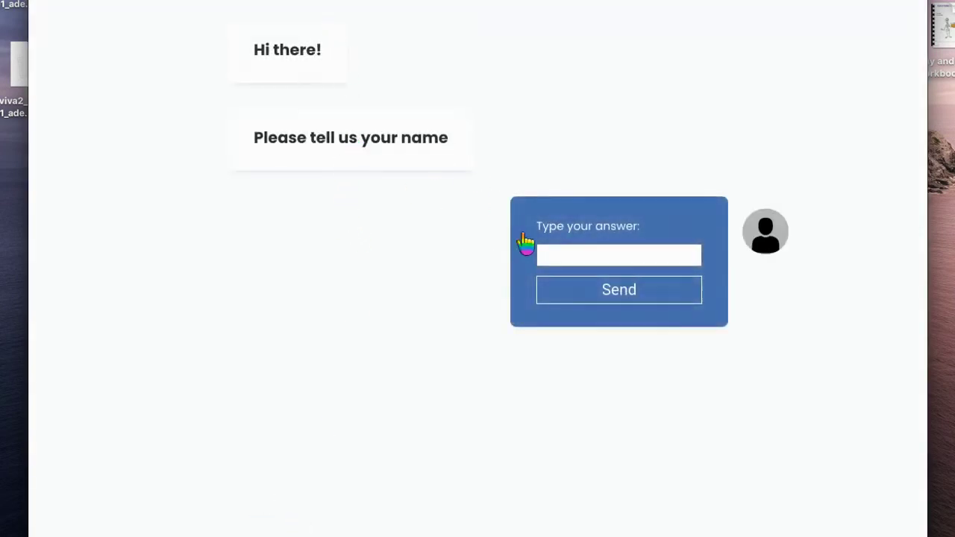
pyautogui.click(593, 259)
pyautogui.click(585, 283)
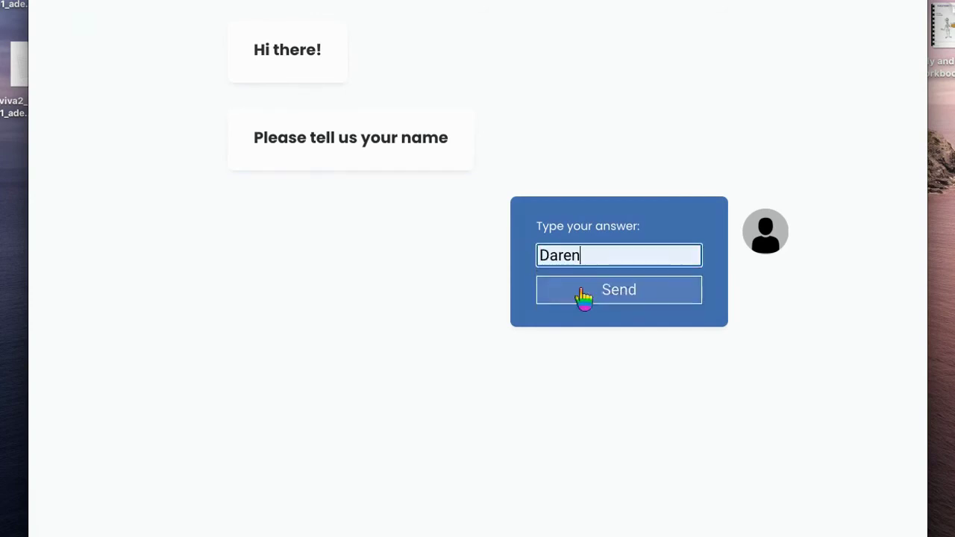
pyautogui.click(614, 297)
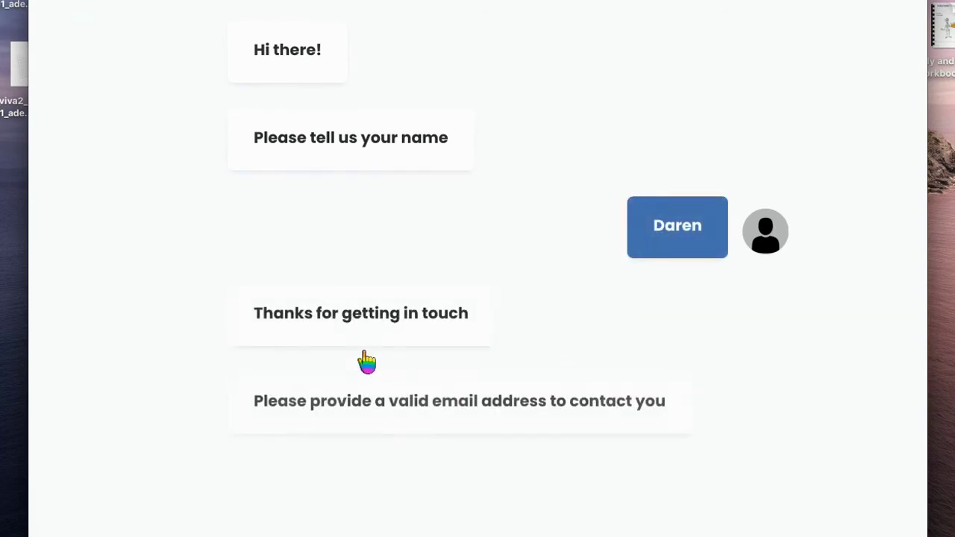
pyautogui.click(597, 431)
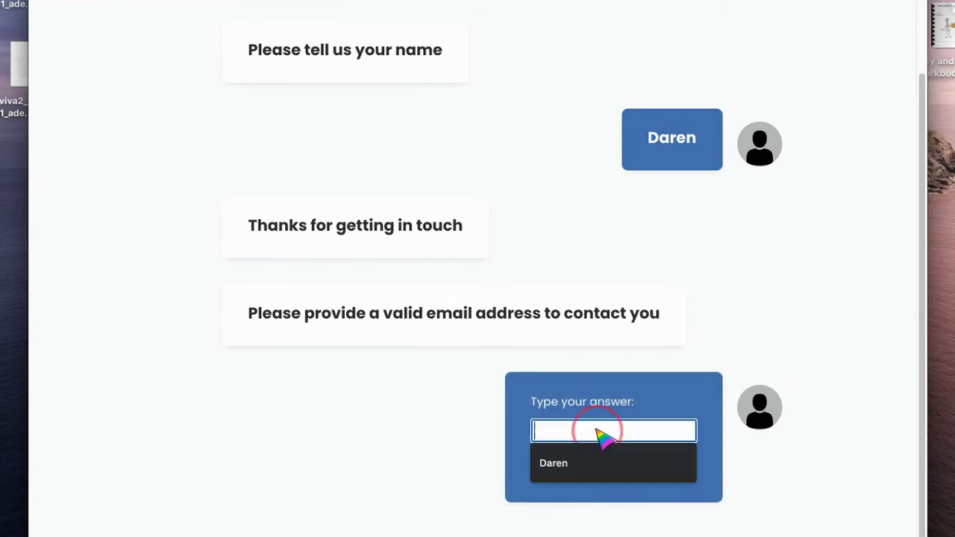
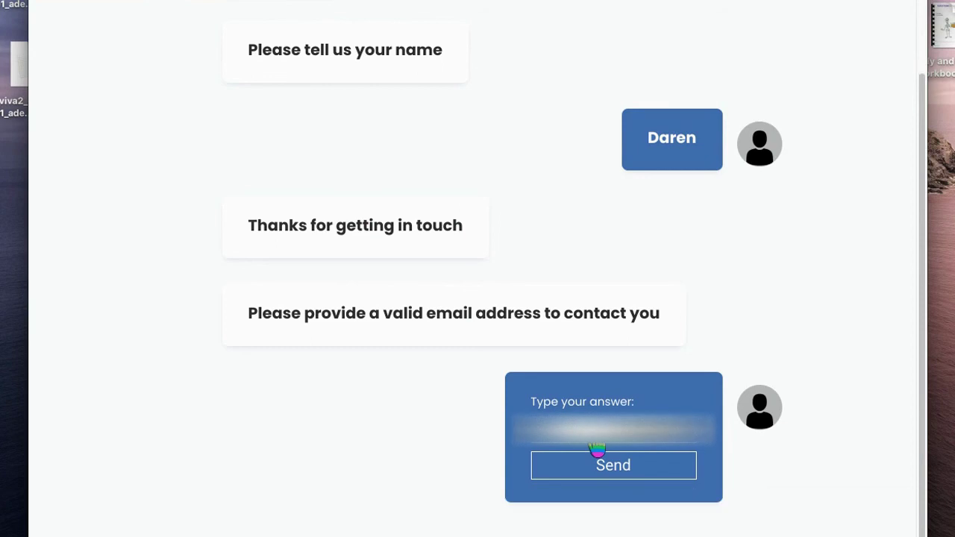
pyautogui.click(628, 470)
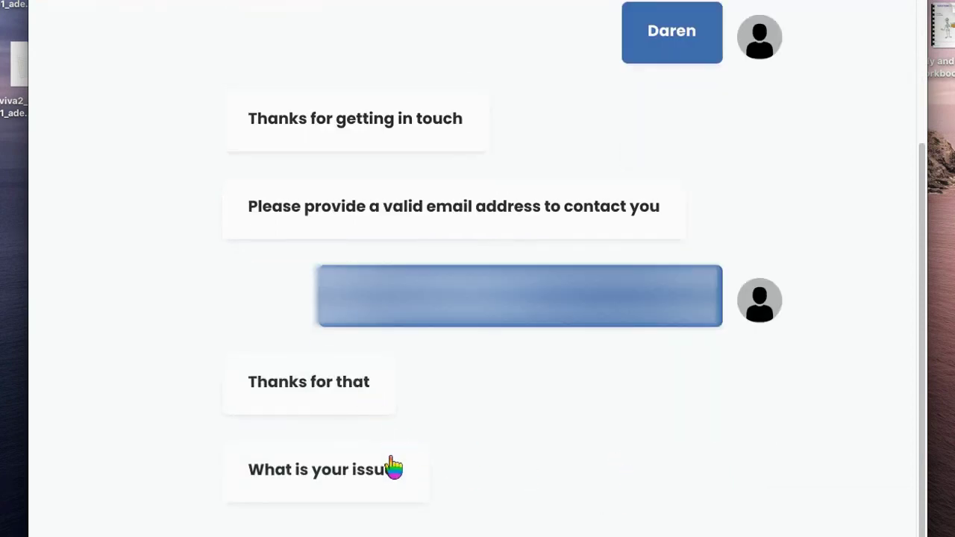
# Choose Remote Learning advice and describe the issue as struggling to manage family screen time
pyautogui.click(536, 424)
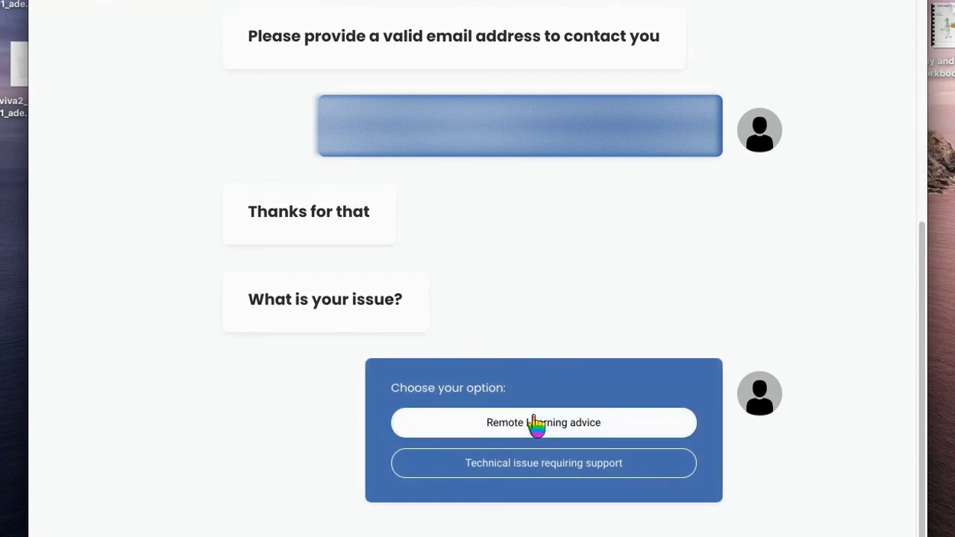
pyautogui.click(536, 424)
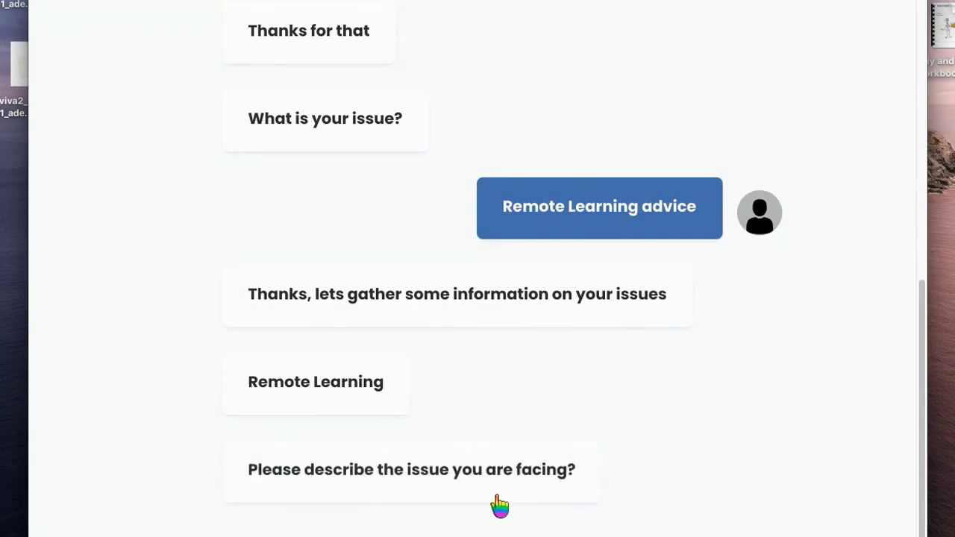
pyautogui.click(585, 439)
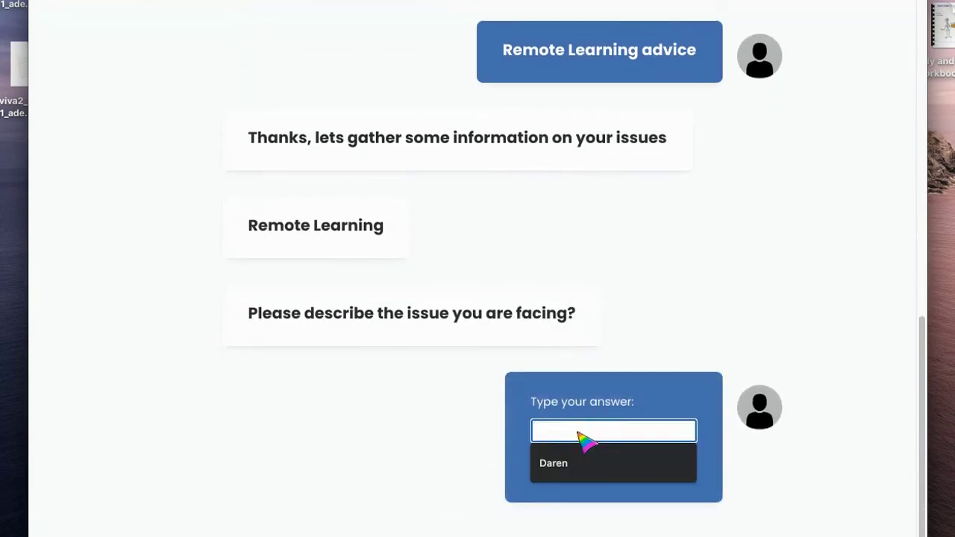
pyautogui.write('We are fining it')
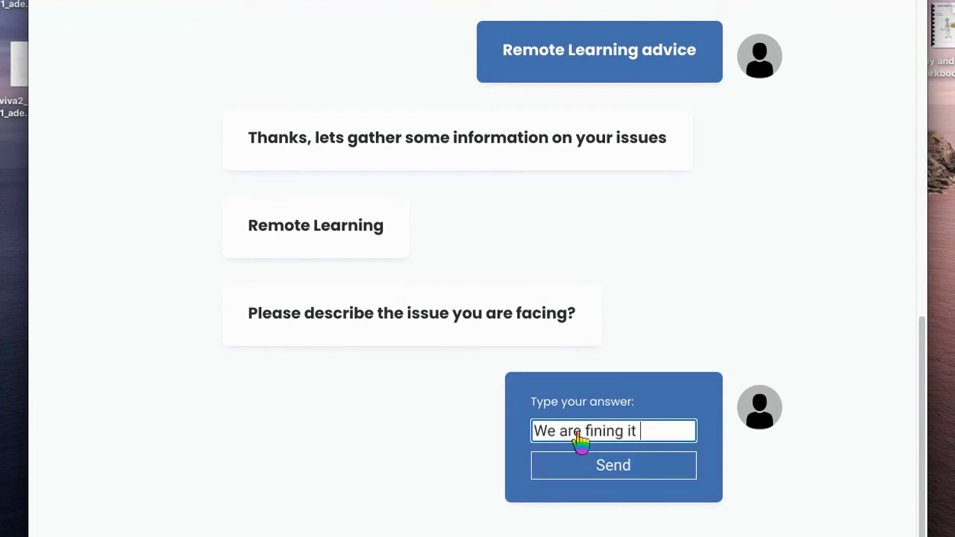
pyautogui.write(' hard to manage all the s')
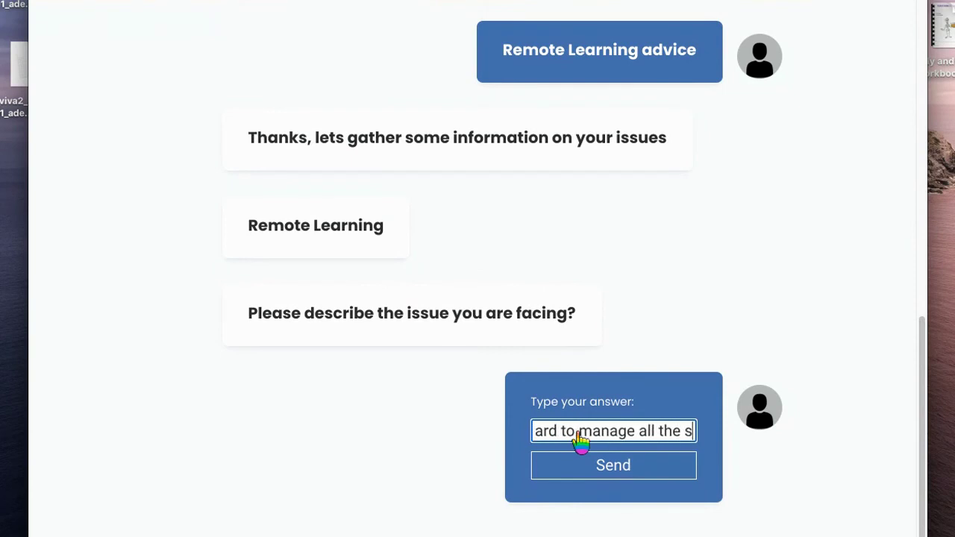
pyautogui.write('creen time with')
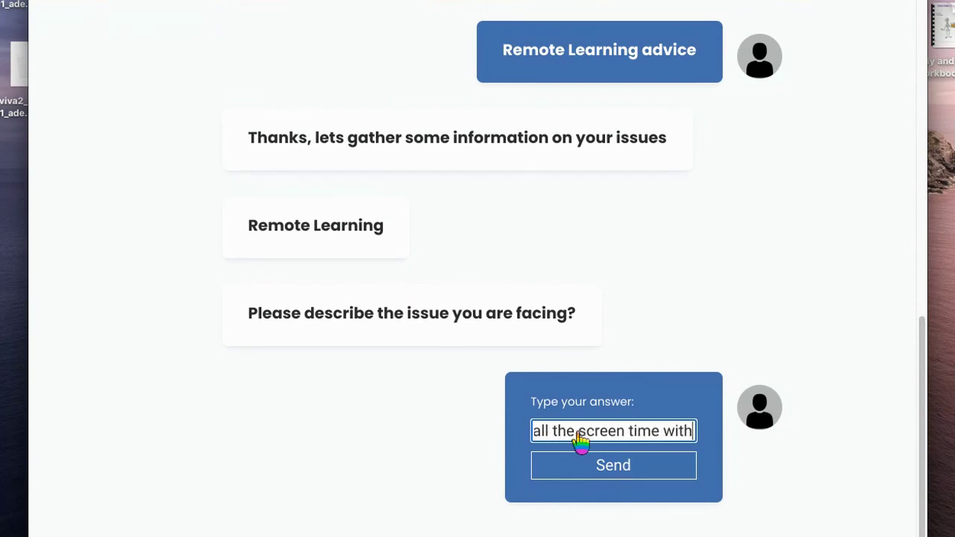
pyautogui.write(' the family')
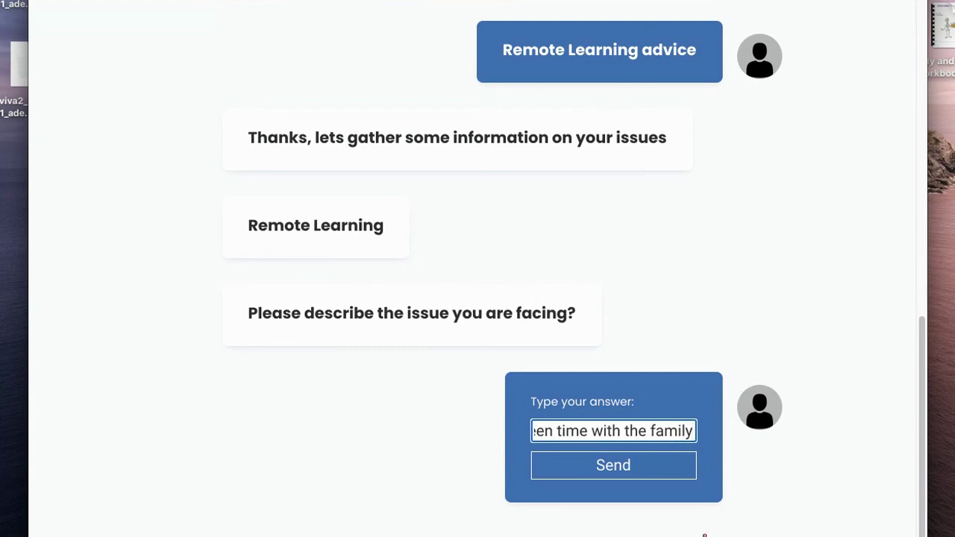
pyautogui.click(612, 469)
pyautogui.scroll(10, 572, 328)
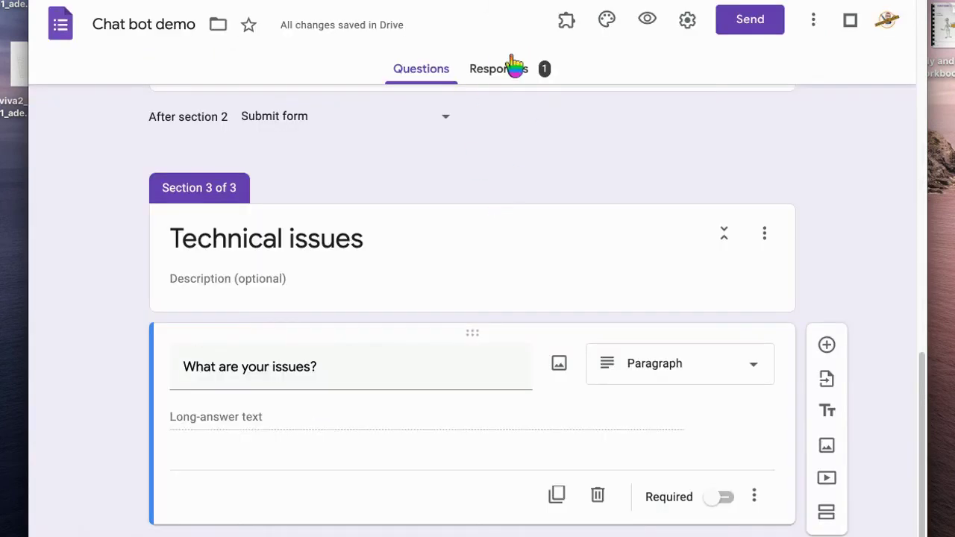
# From the Chat bot demo form's Responses tab, enable 'Get email notifications for new responses'
pyautogui.click(507, 70)
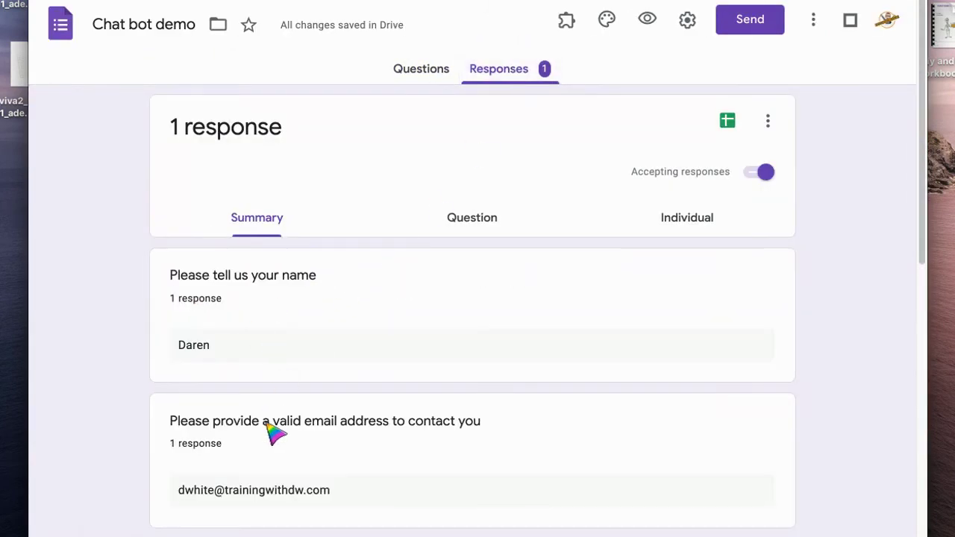
pyautogui.scroll(-10, 315, 433)
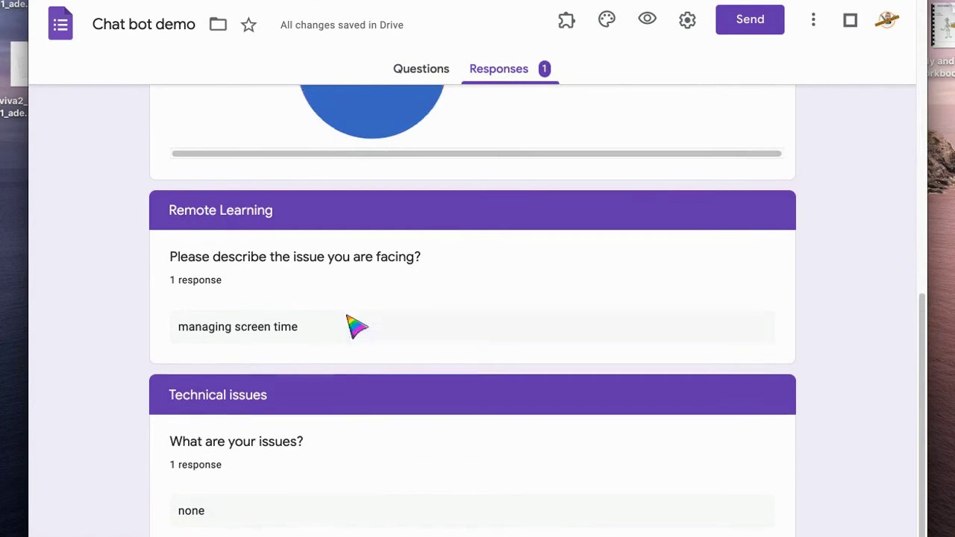
pyautogui.scroll(10, 356, 326)
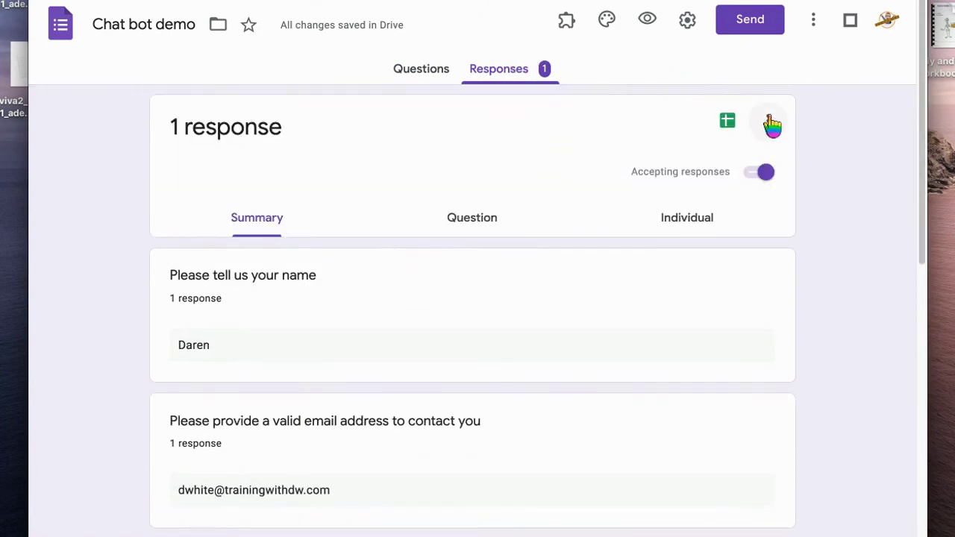
pyautogui.click(770, 124)
pyautogui.click(597, 129)
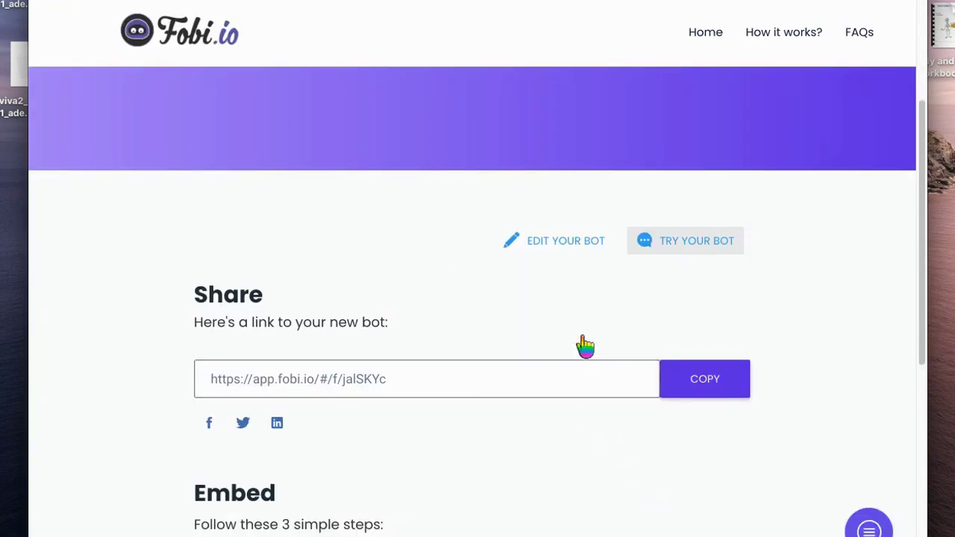
# Choose the Chat Popup embed, set its primary colour to purple 7B29B9, and copy the embed code
pyautogui.scroll(-5, 546, 341)
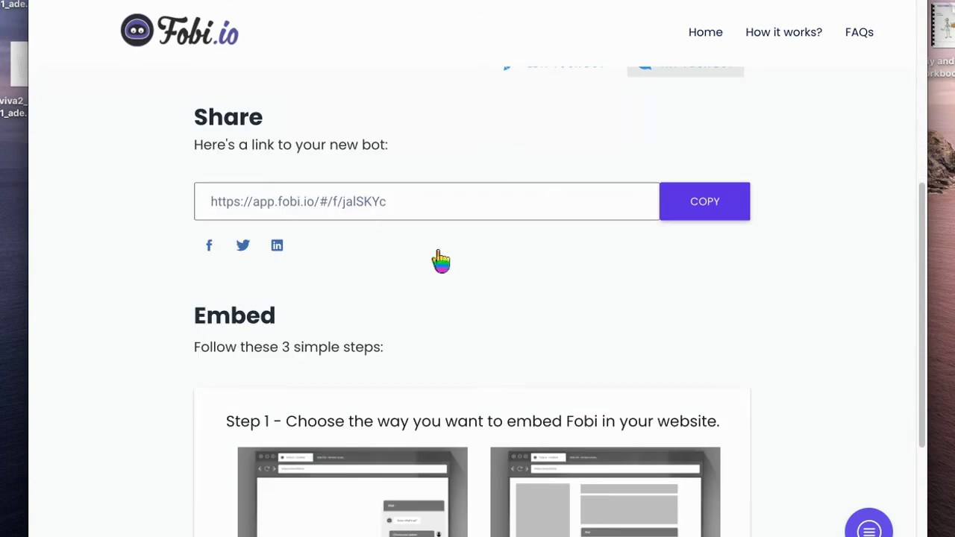
pyautogui.scroll(-5, 651, 281)
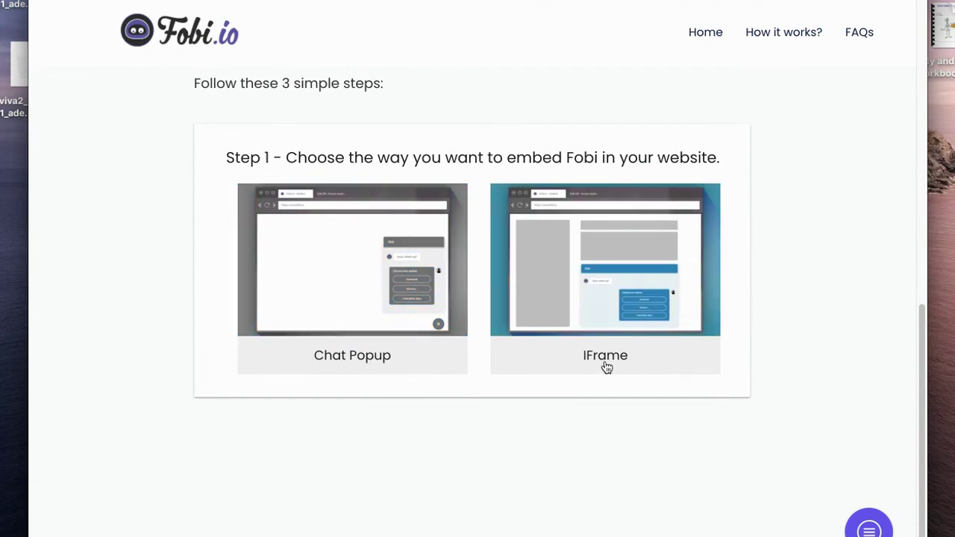
pyautogui.click(363, 361)
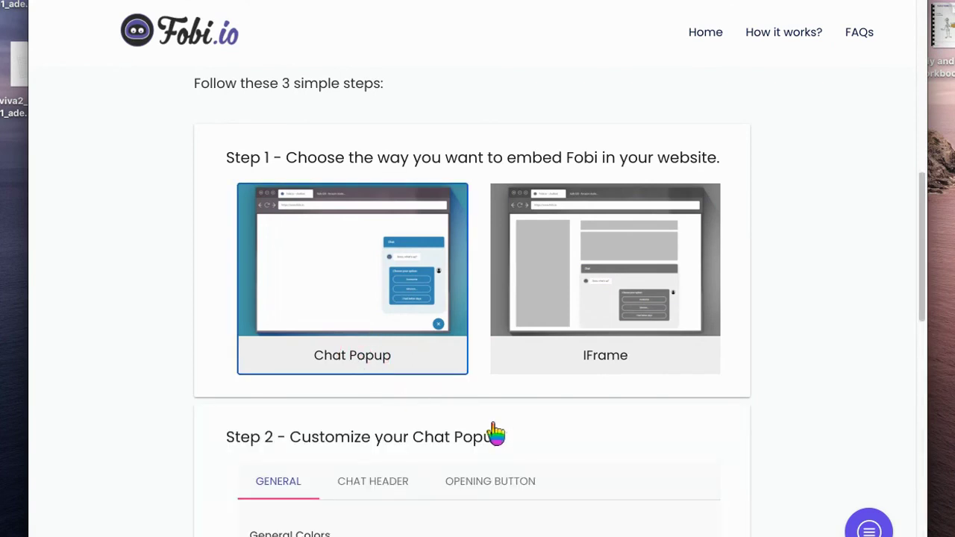
pyautogui.scroll(-6, 497, 435)
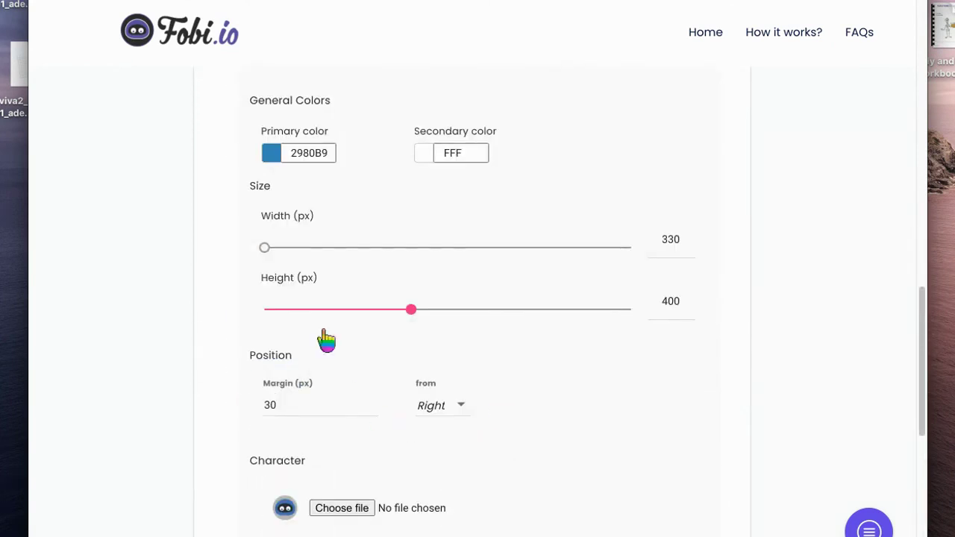
pyautogui.click(272, 155)
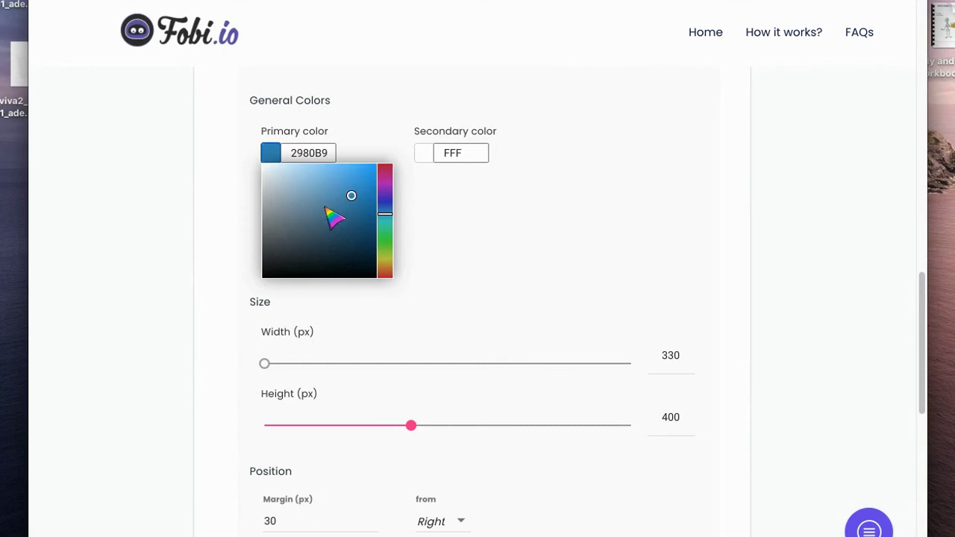
pyautogui.click(388, 197)
pyautogui.click(447, 271)
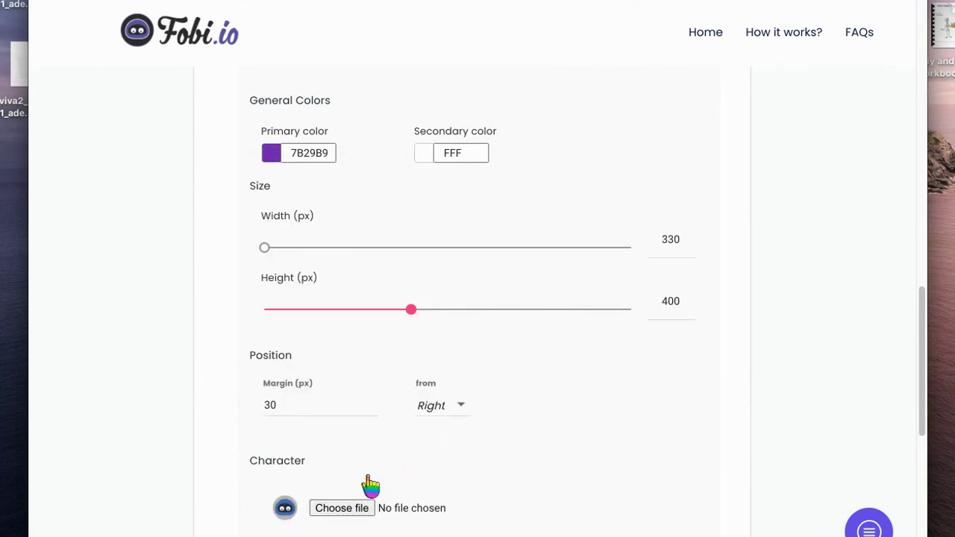
pyautogui.scroll(-6, 528, 226)
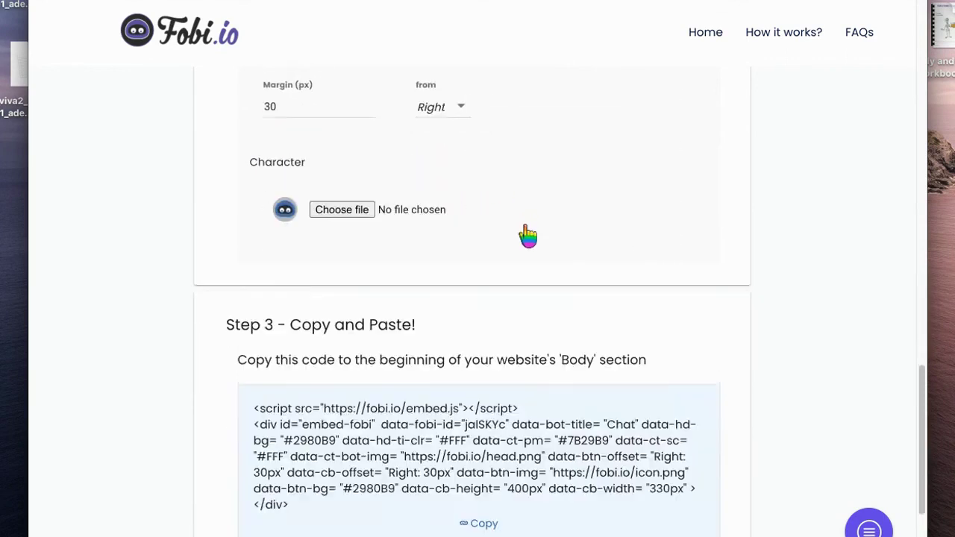
pyautogui.click(444, 327)
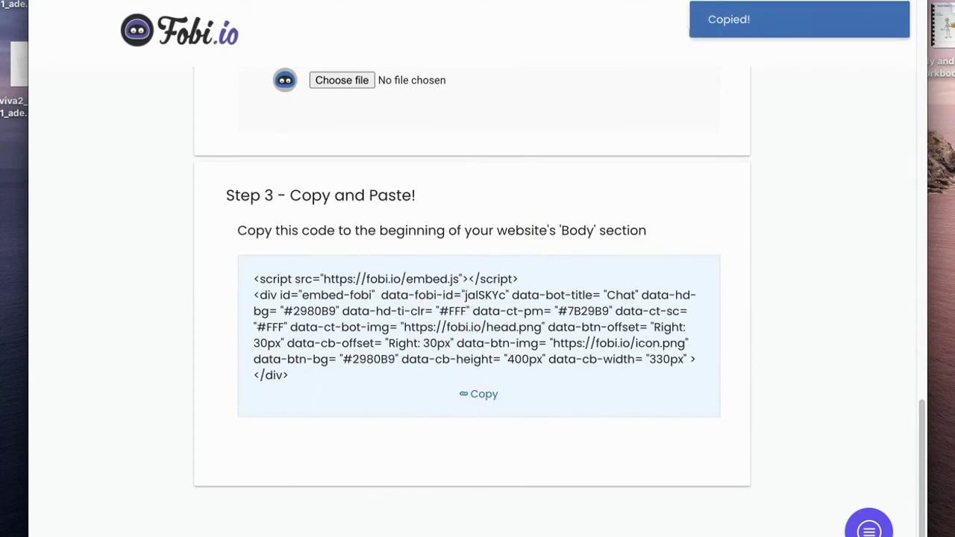
# Create a new untitled Google Site by going to sites.new in a new tab
pyautogui.press('super+t')
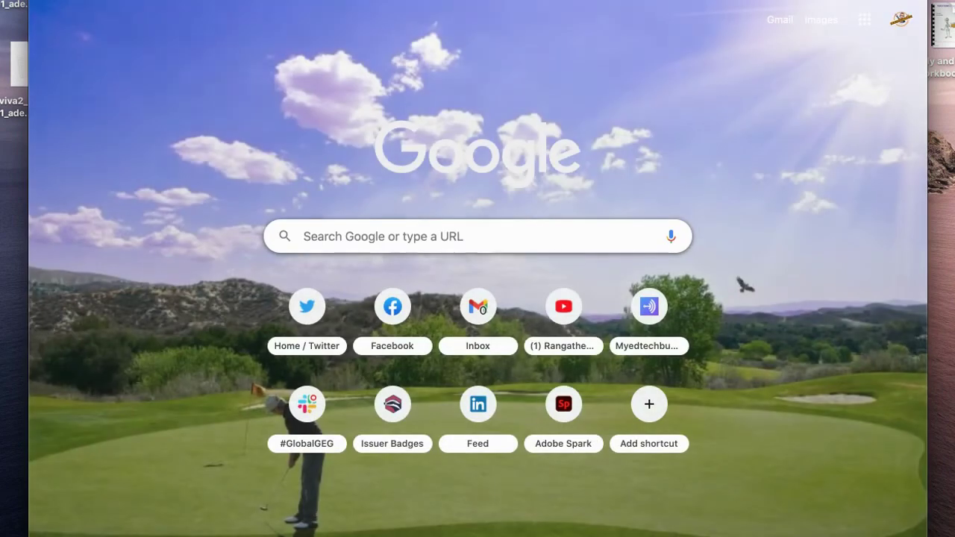
pyautogui.write('sites.')
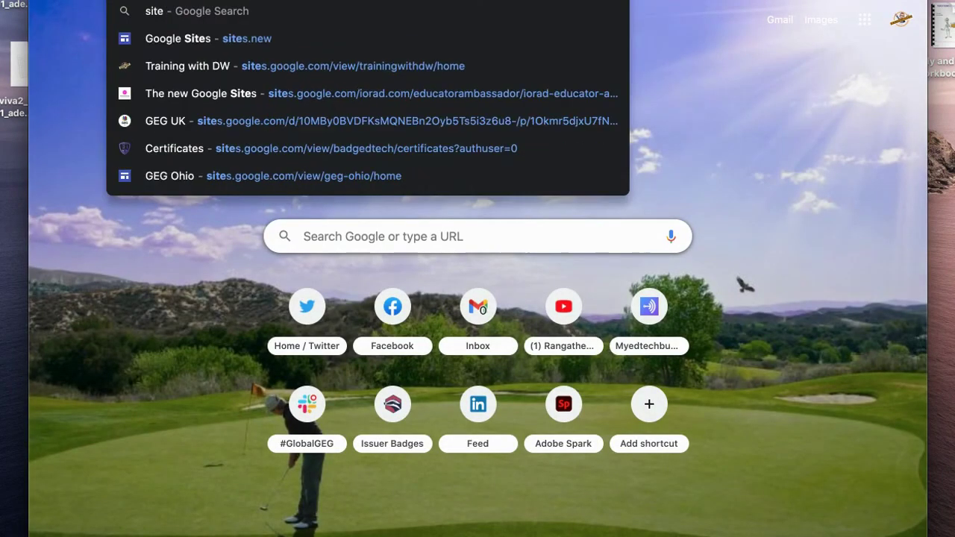
pyautogui.write('new')
pyautogui.press('Return')
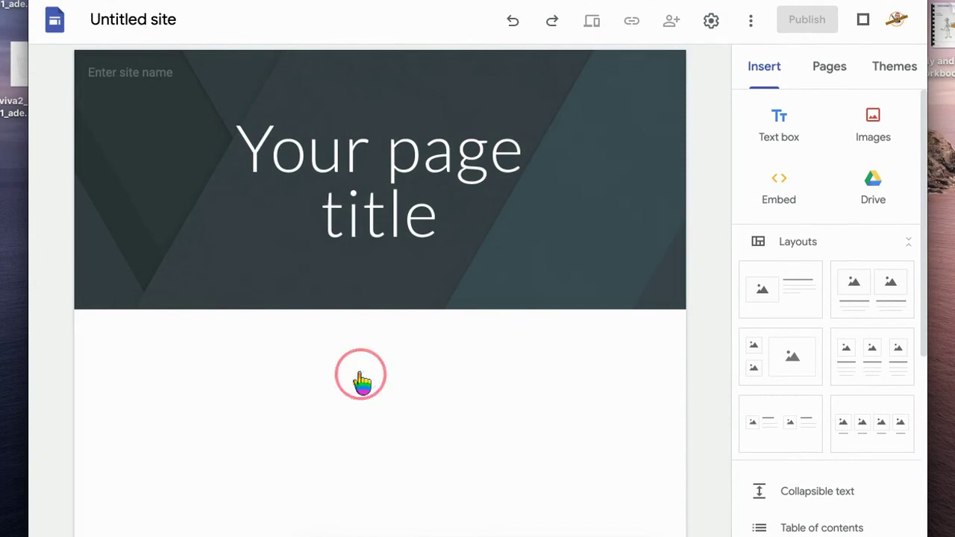
# Embed the copied Fobi pop-up code on the page and move the box to the right side
pyautogui.click(318, 375)
pyautogui.click(382, 253)
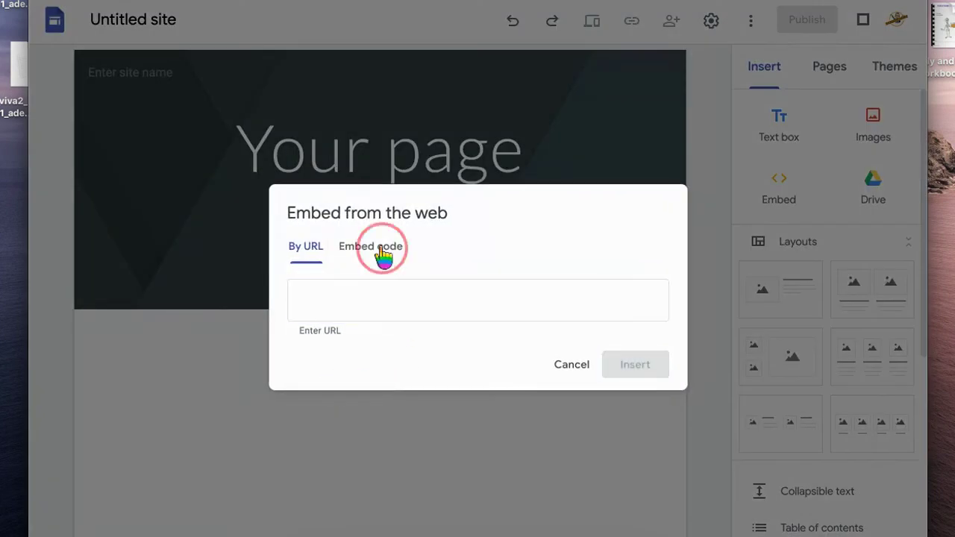
pyautogui.press('super+v')
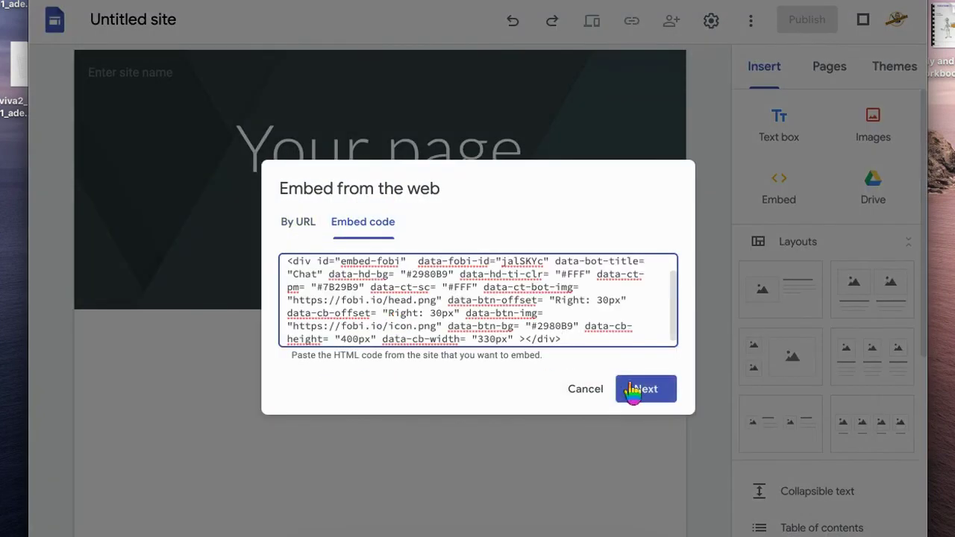
pyautogui.click(642, 389)
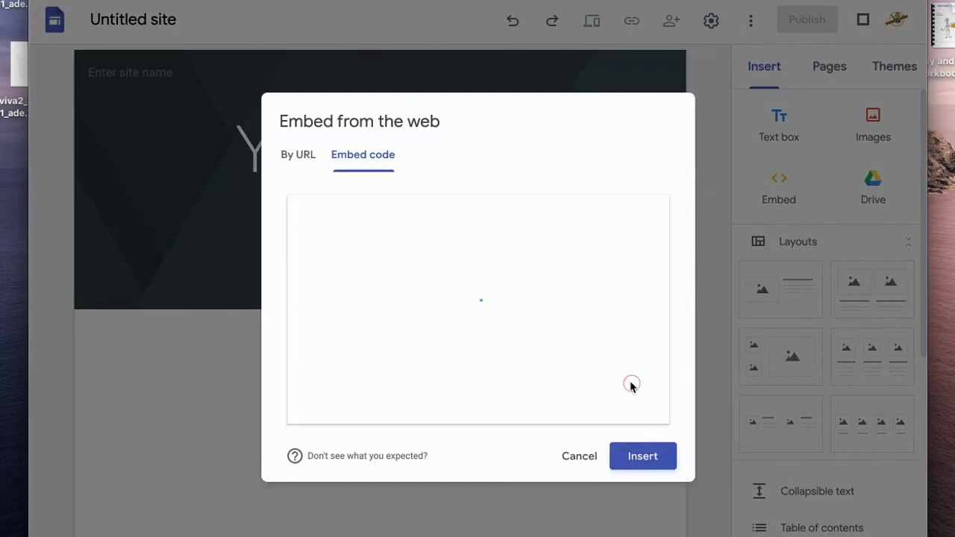
pyautogui.click(640, 462)
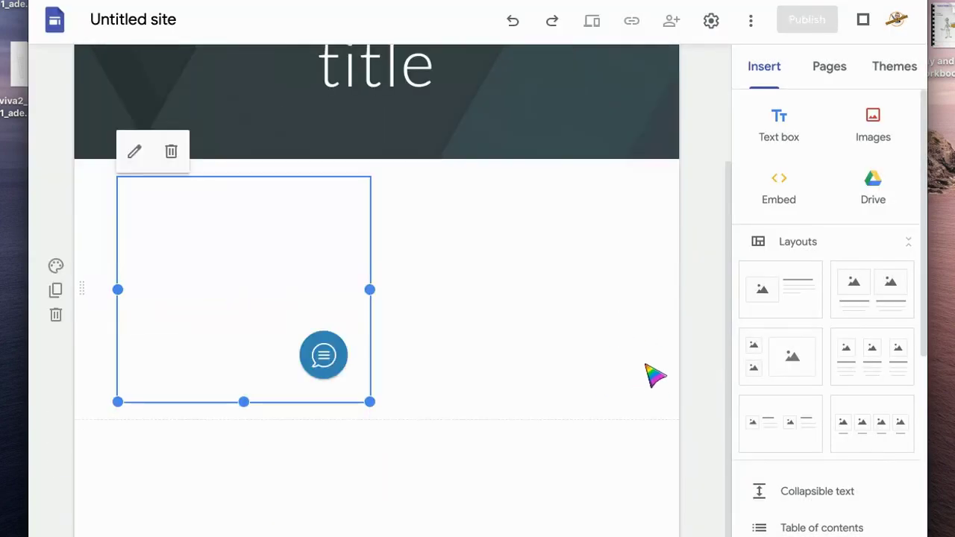
pyautogui.moveTo(363, 309); pyautogui.dragTo(594, 291)
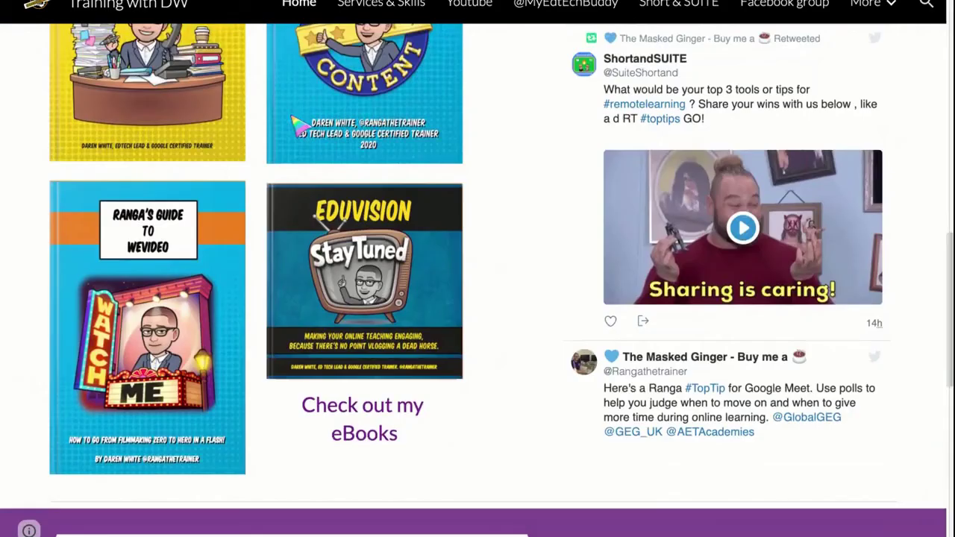
# On the live Training with DW site, open the bottom-right chat bubble and start answering the name question
pyautogui.scroll(-9, 478, 280)
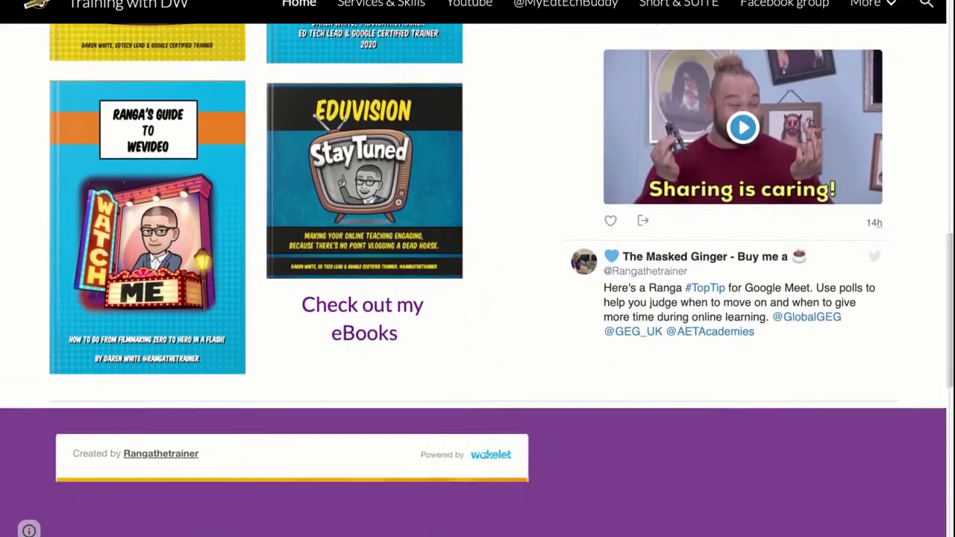
pyautogui.scroll(-6, 526, 274)
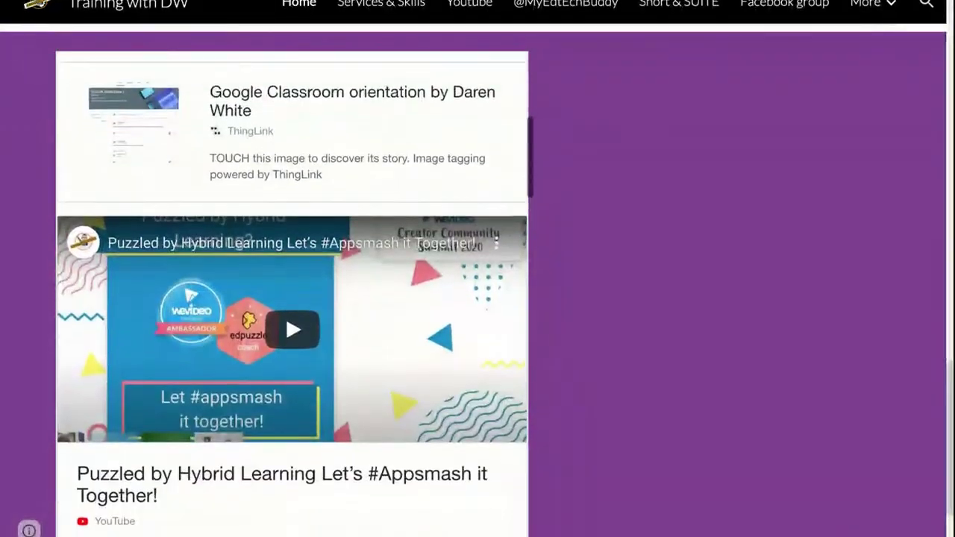
pyautogui.scroll(-3, 644, 412)
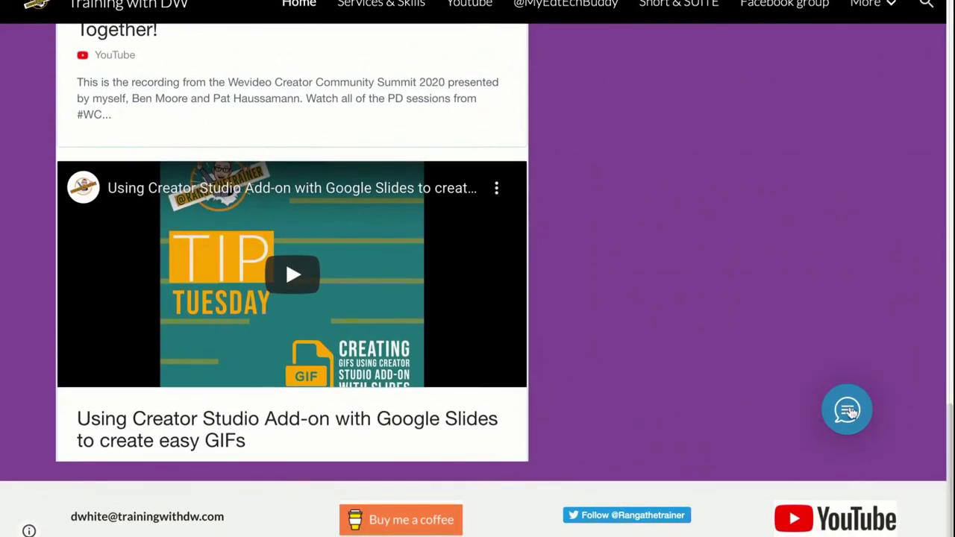
pyautogui.click(851, 413)
pyautogui.click(741, 250)
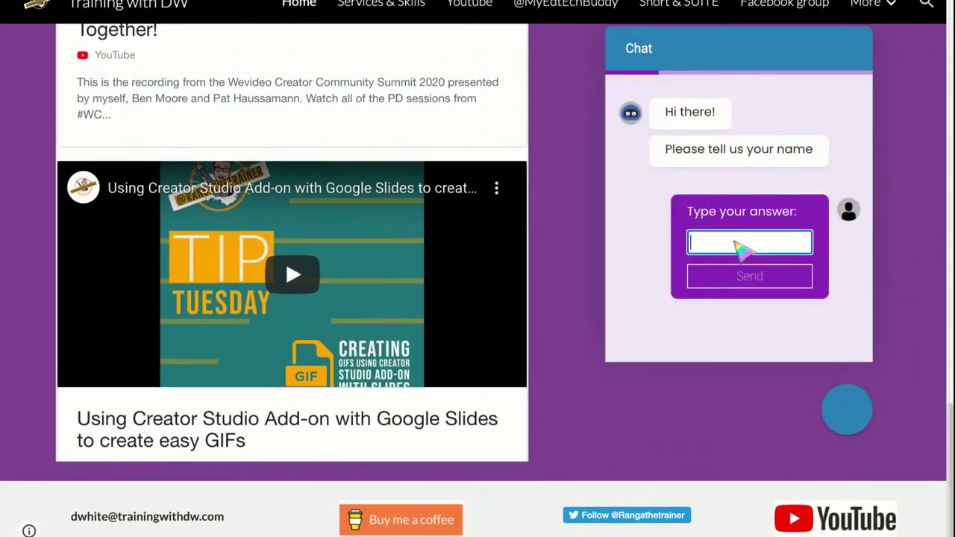
pyautogui.scroll(1, 760, 332)
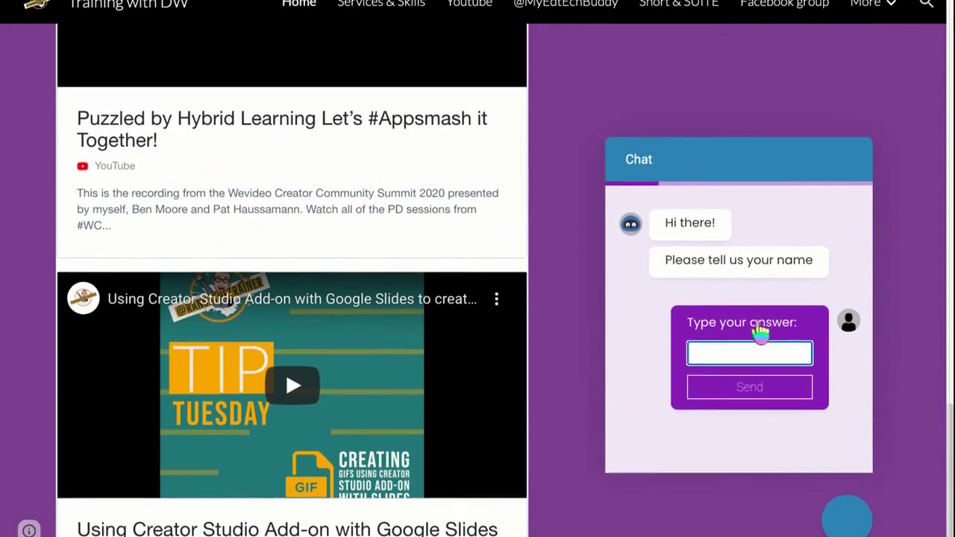
pyautogui.scroll(-1, 760, 332)
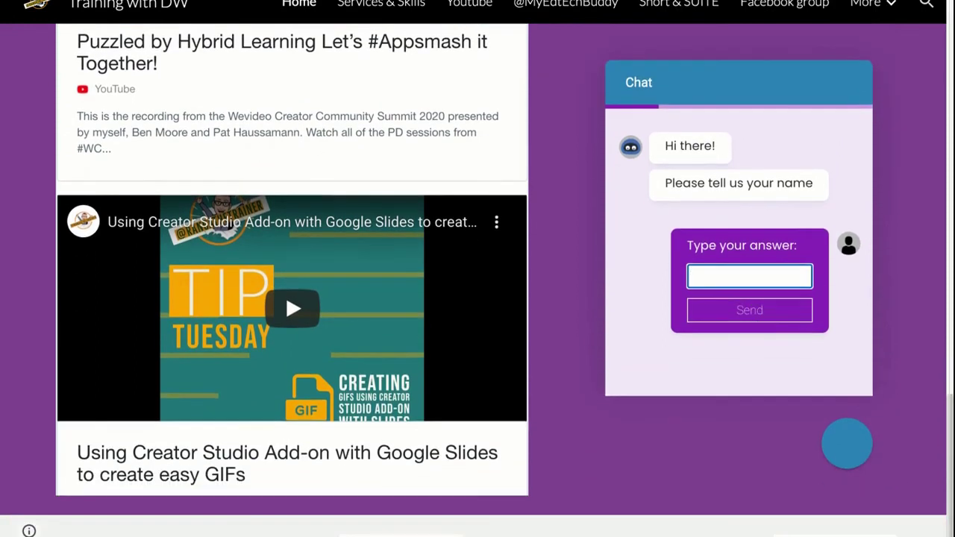